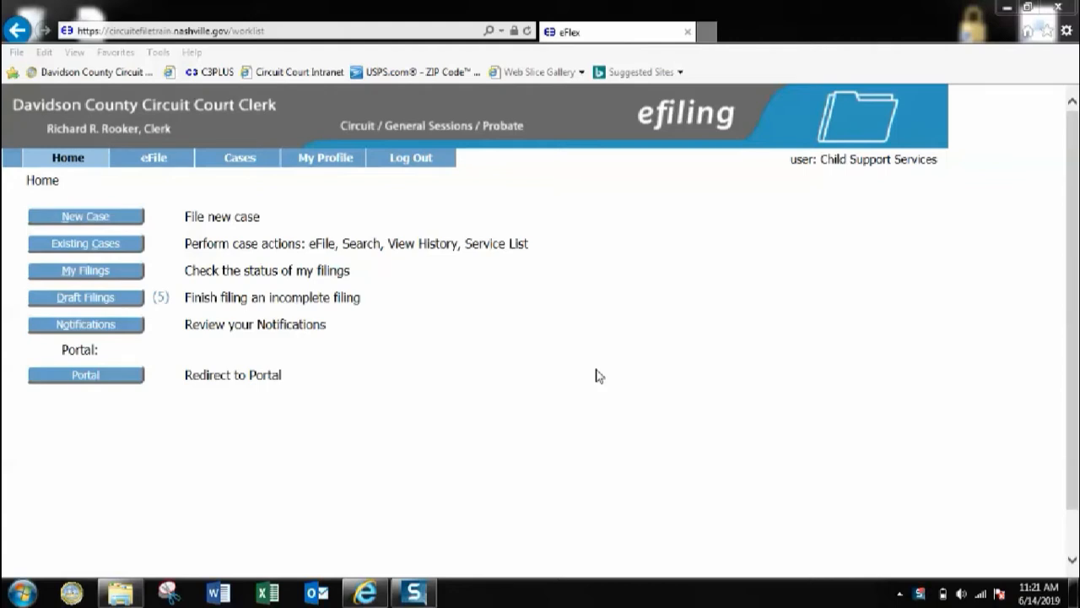
# Step: Start a new Circuit court case under the Child Support Enforcement Filings category
pyautogui.click(129, 222)
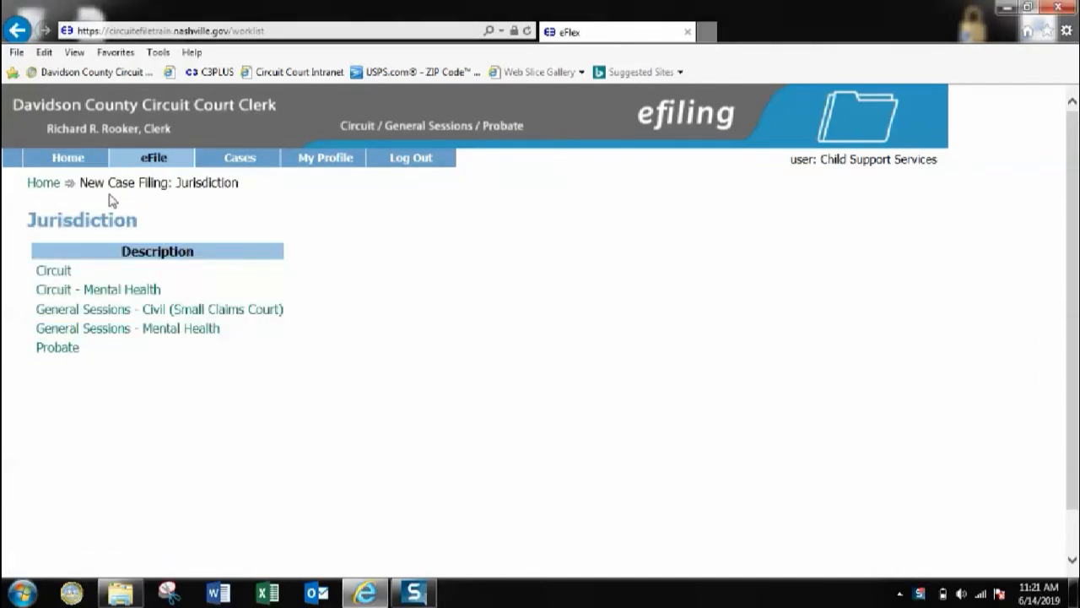
pyautogui.click(59, 271)
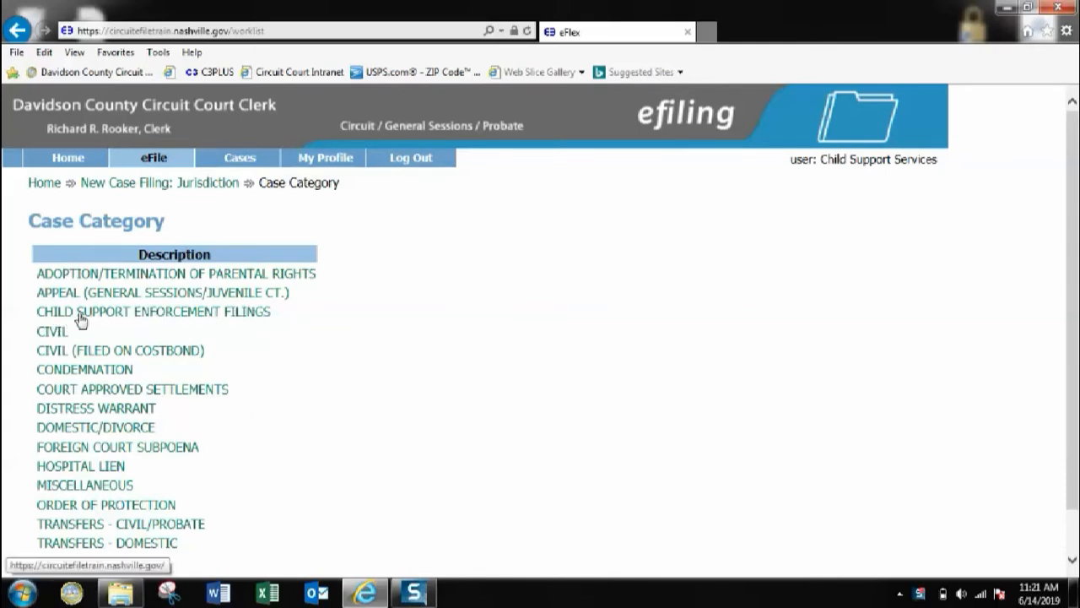
pyautogui.scroll(-2, 84, 319)
pyautogui.scroll(2, 83, 319)
pyautogui.click(141, 312)
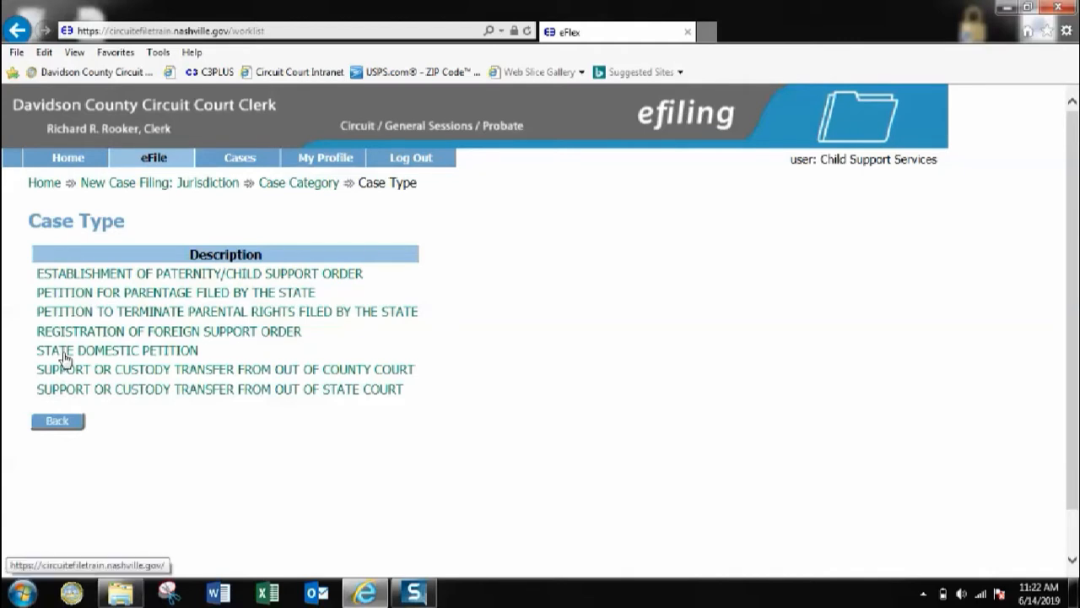
# Step: Pick State Domestic Petition involving children and add company petitioner 'state of tennessee-DHS'
pyautogui.click(65, 356)
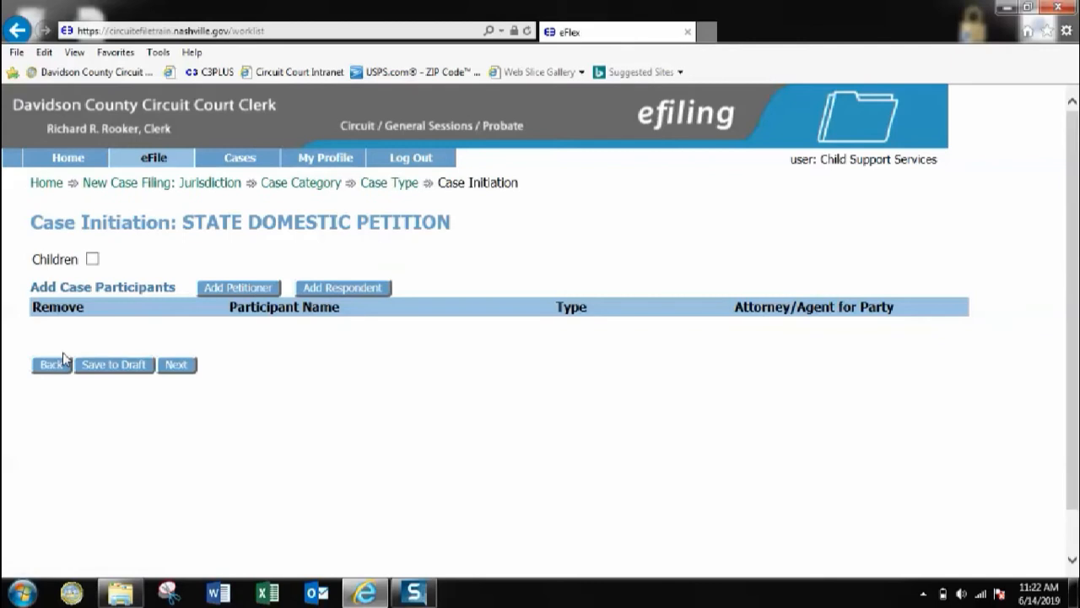
pyautogui.click(93, 260)
pyautogui.click(224, 290)
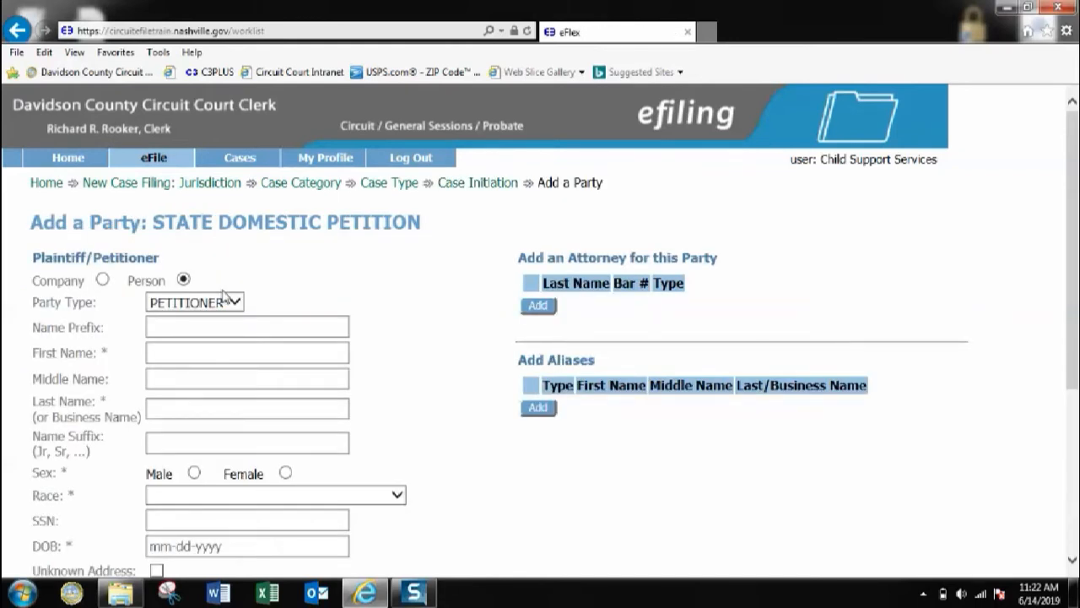
pyautogui.click(102, 280)
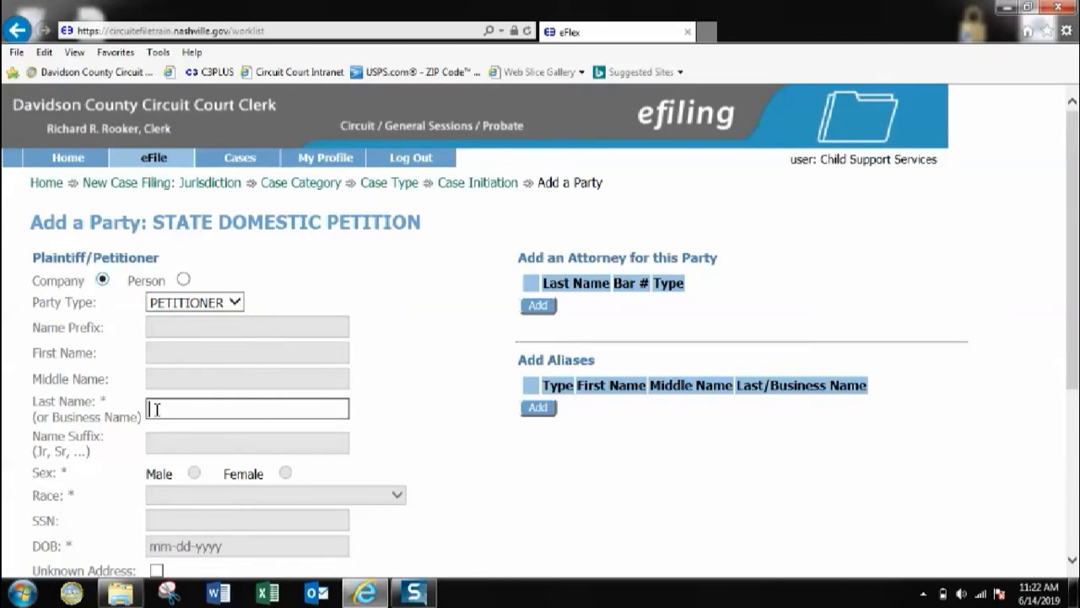
pyautogui.write('state of tennessee')
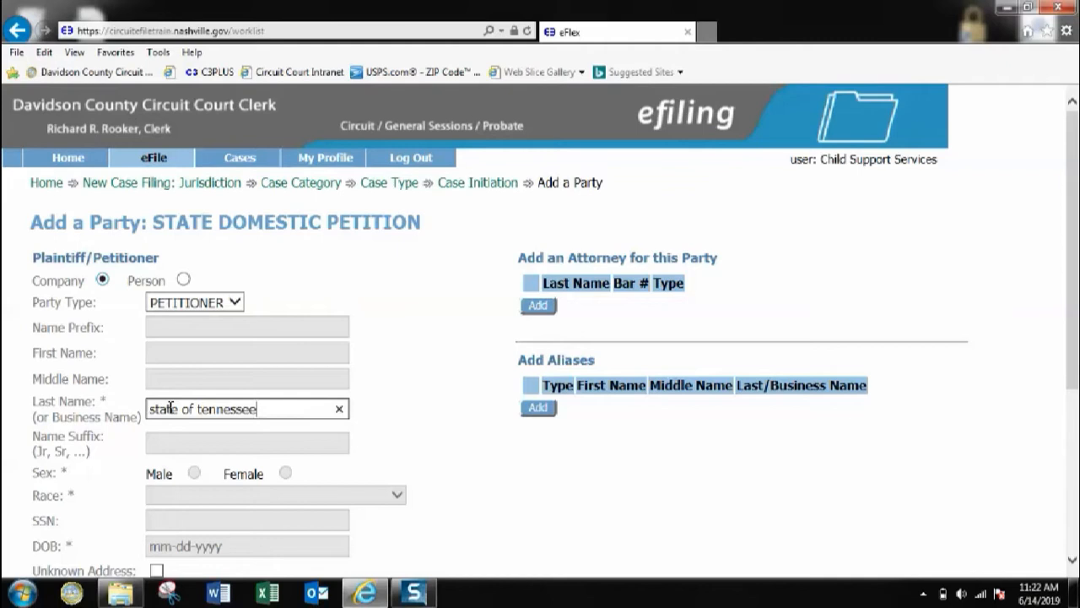
pyautogui.write('-DHS')
# Step: Add the petitioner's attorney with last name and bar number, type ATTORNEY, and save
pyautogui.click(537, 305)
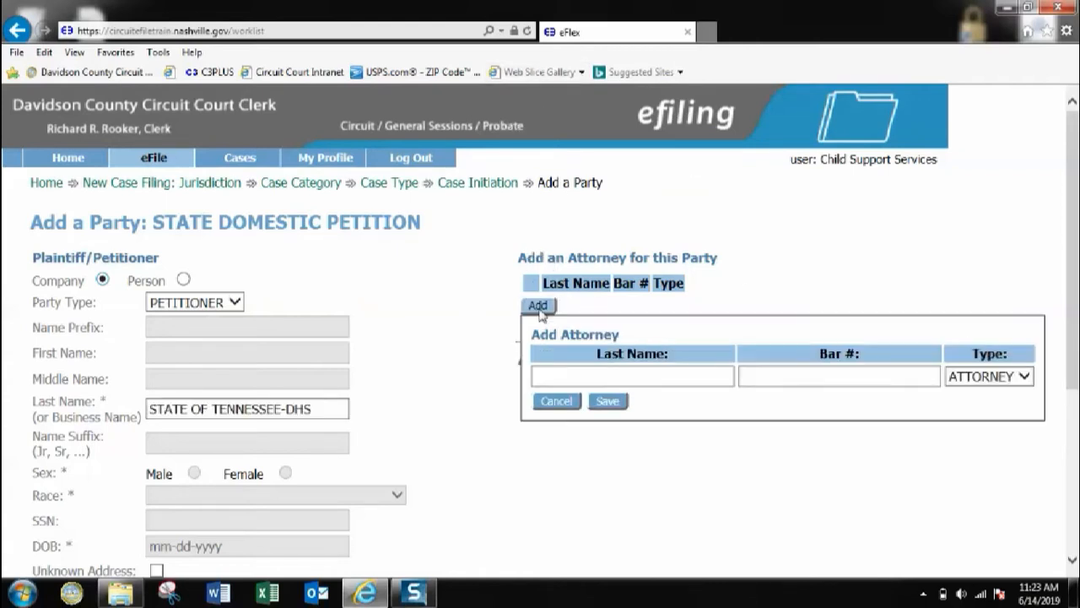
pyautogui.click(567, 377)
pyautogui.write('co')
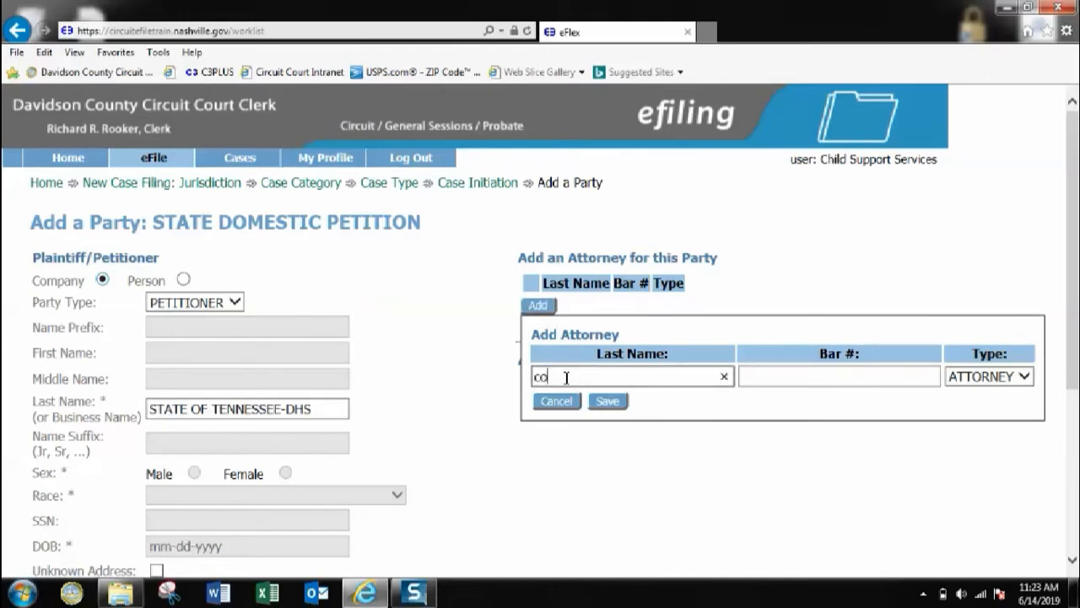
pyautogui.write('wan')
pyautogui.click(773, 376)
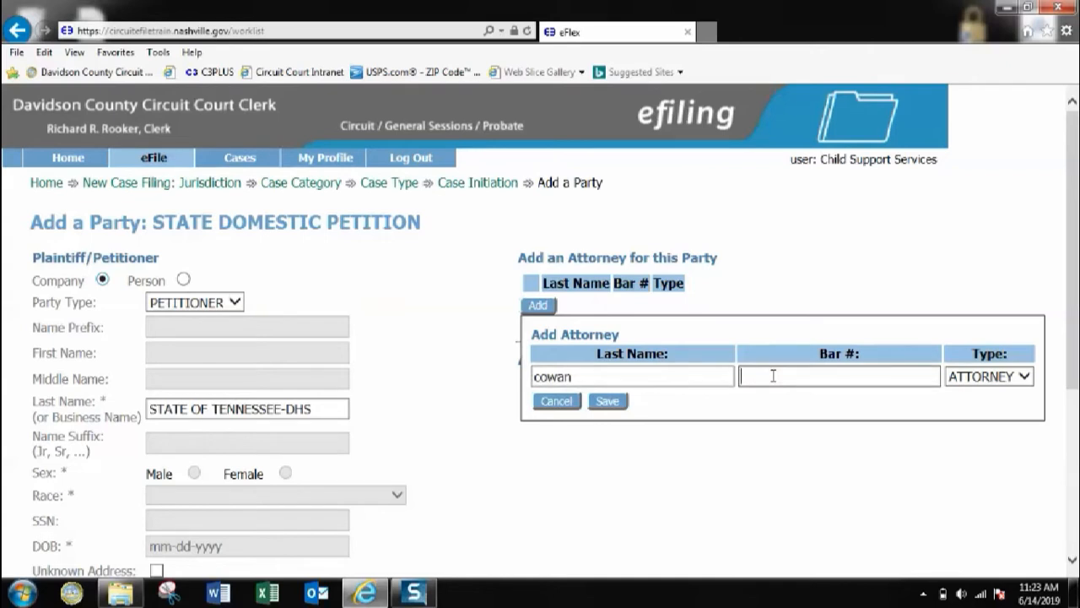
pyautogui.write('012035')
pyautogui.click(612, 412)
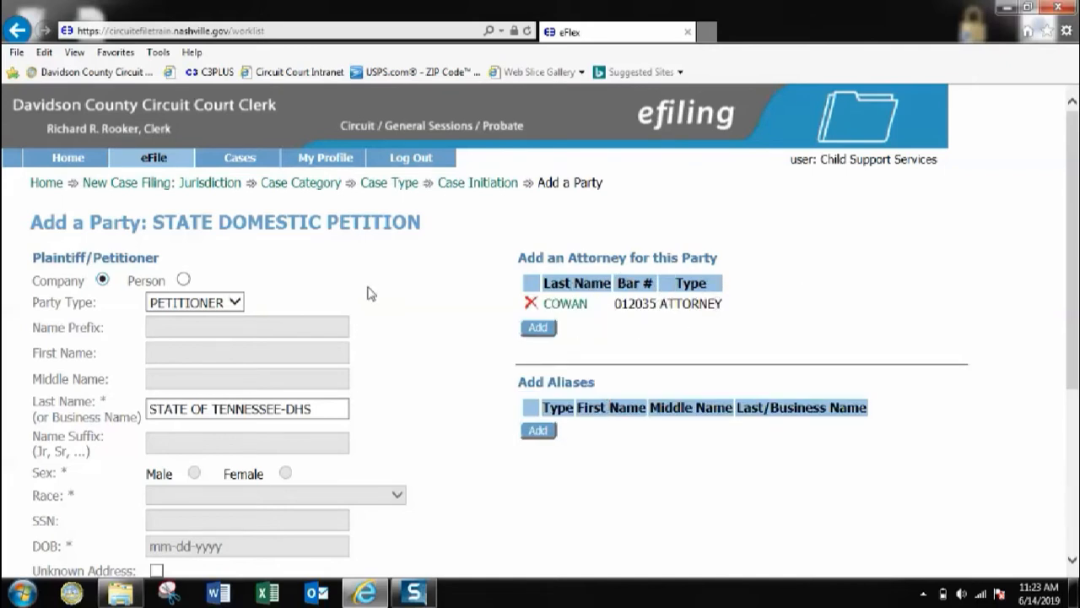
# Step: Enter the DHS petitioner's street address, city and zip code, then save the party
pyautogui.scroll(-3, 393, 282)
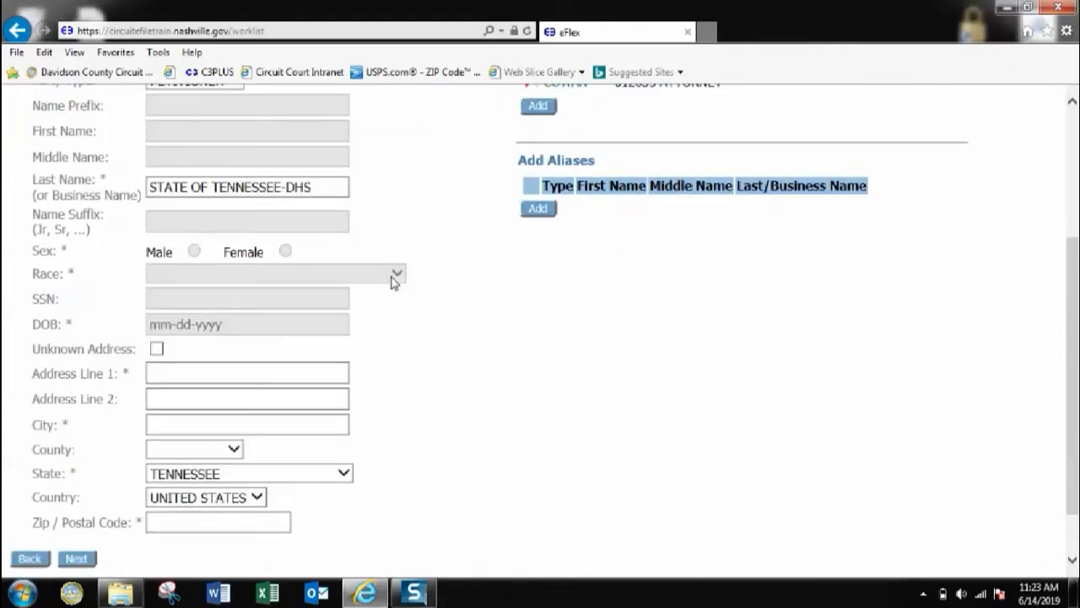
pyautogui.scroll(3, 392, 279)
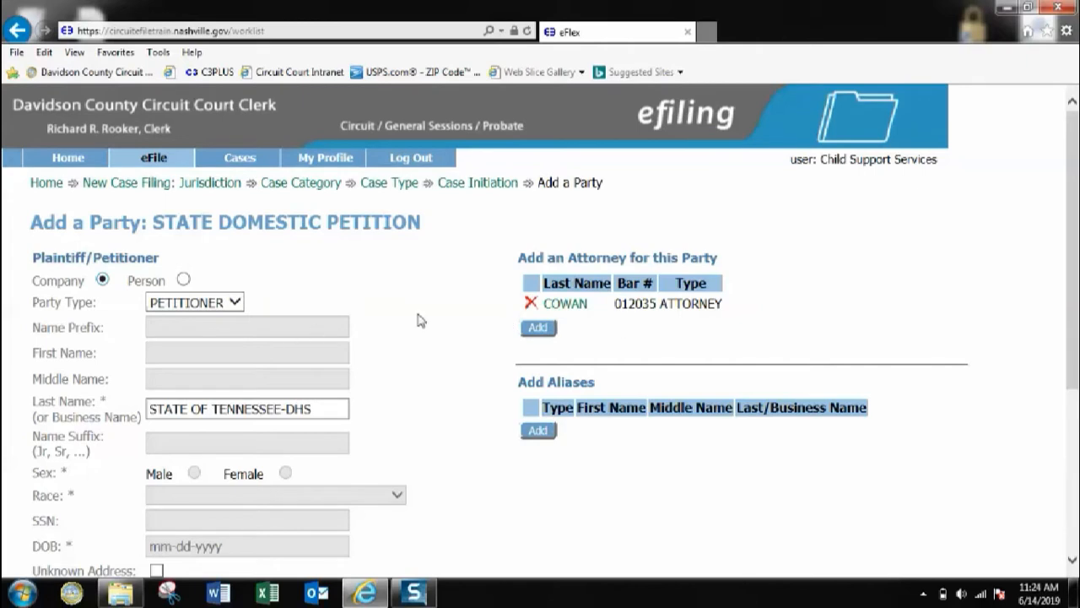
pyautogui.scroll(-5, 396, 304)
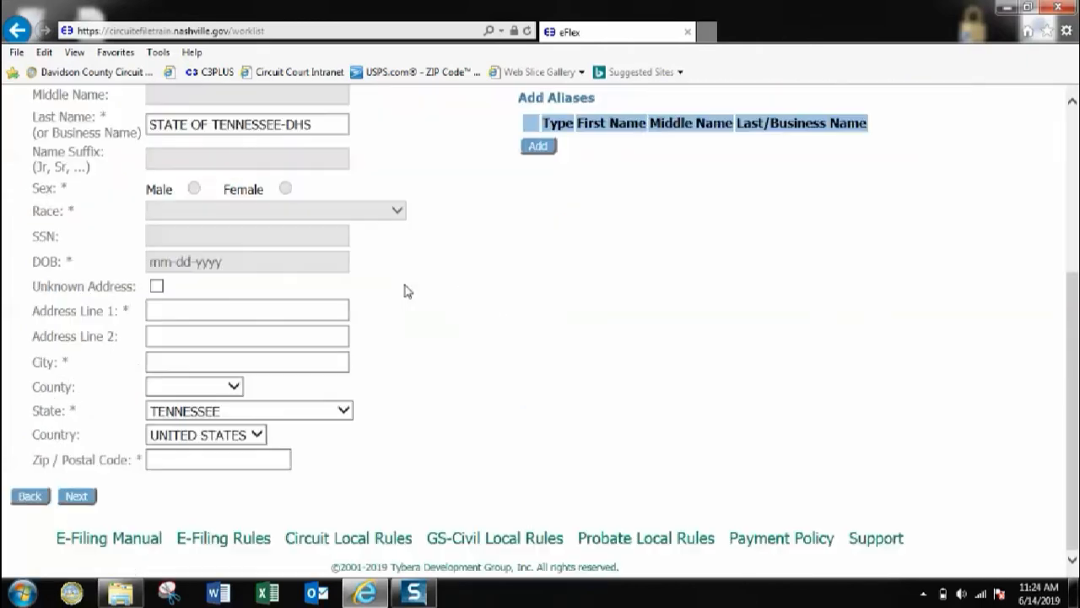
pyautogui.click(159, 309)
pyautogui.write('4')
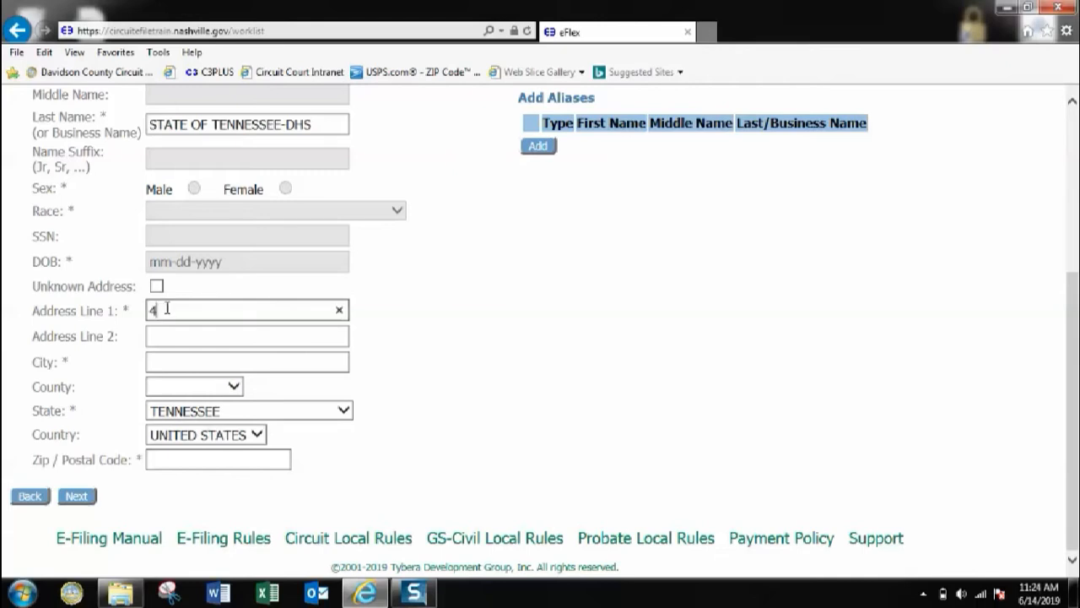
pyautogui.write('00 deaderick')
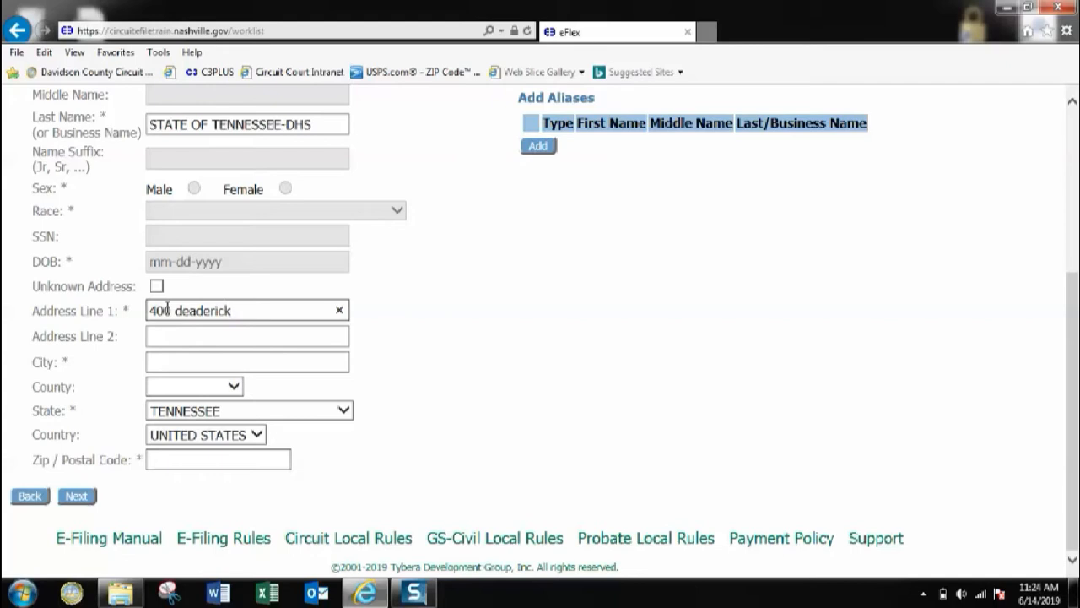
pyautogui.write(' st')
pyautogui.click(178, 363)
pyautogui.write('nashville')
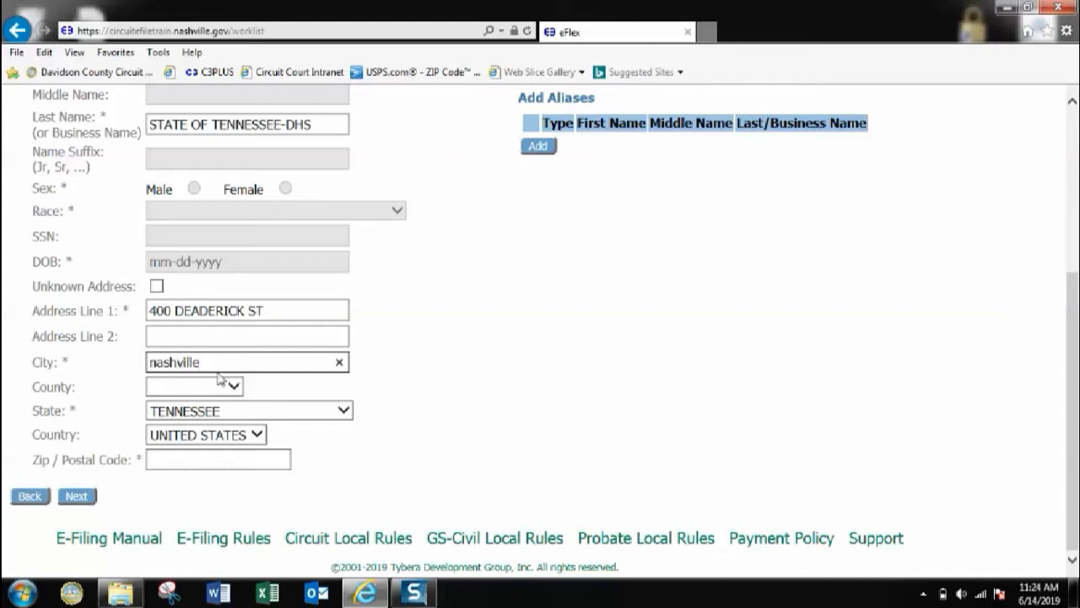
pyautogui.click(182, 460)
pyautogui.write('37248')
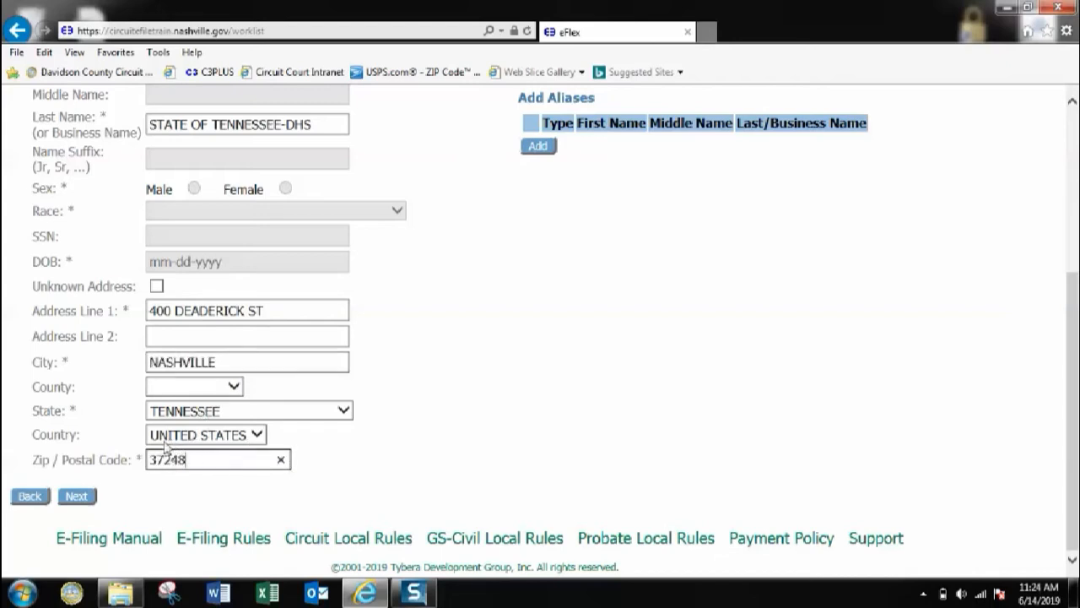
pyautogui.click(91, 498)
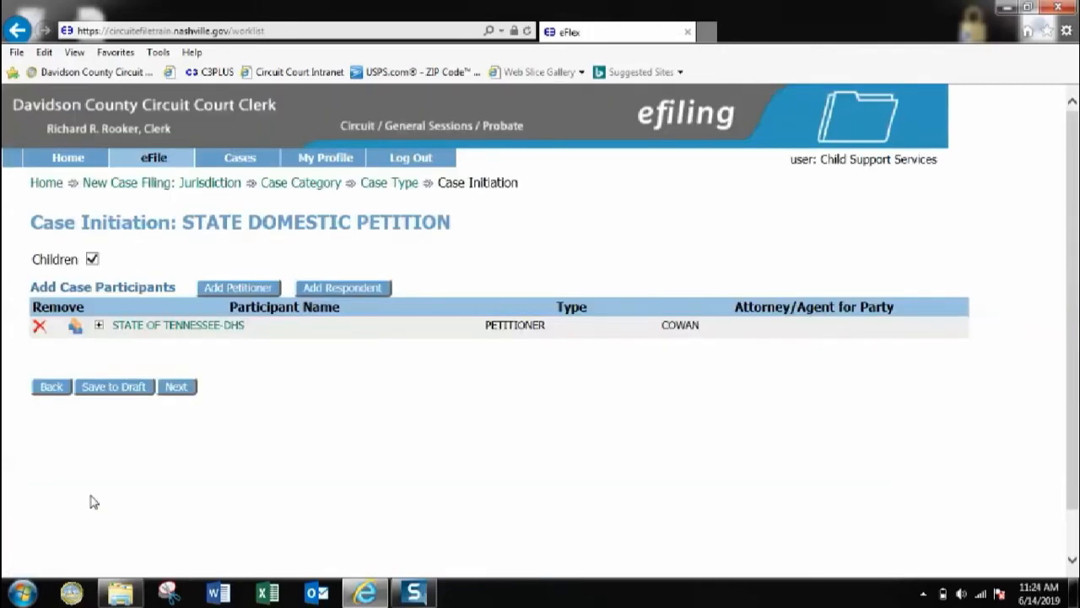
# Step: Add a second person petitioner and enter her first and last name
pyautogui.click(238, 288)
pyautogui.click(159, 355)
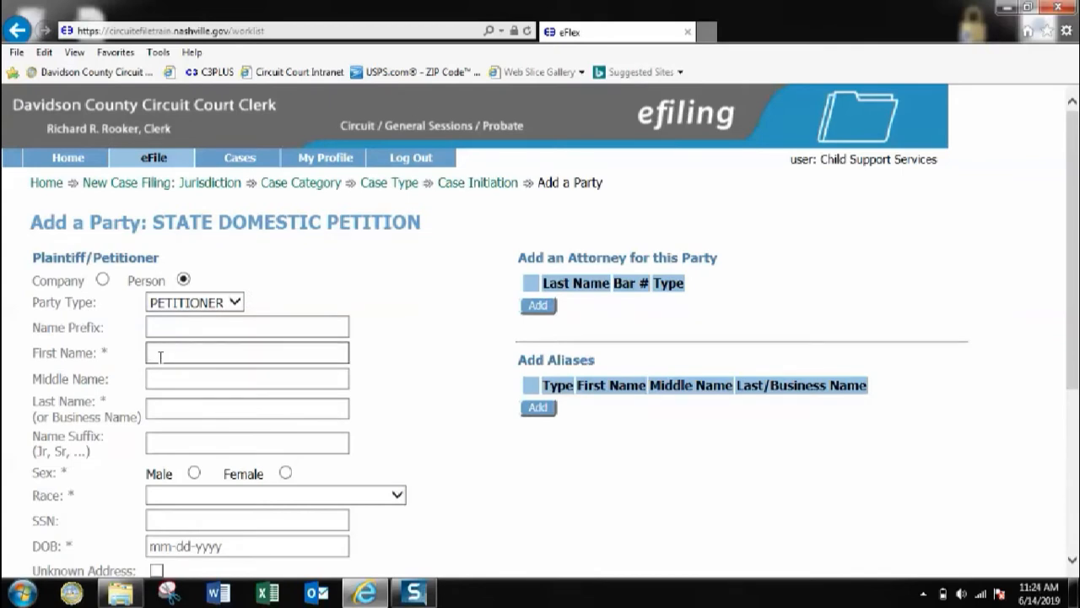
pyautogui.press('Tab')
pyautogui.press('Tab')
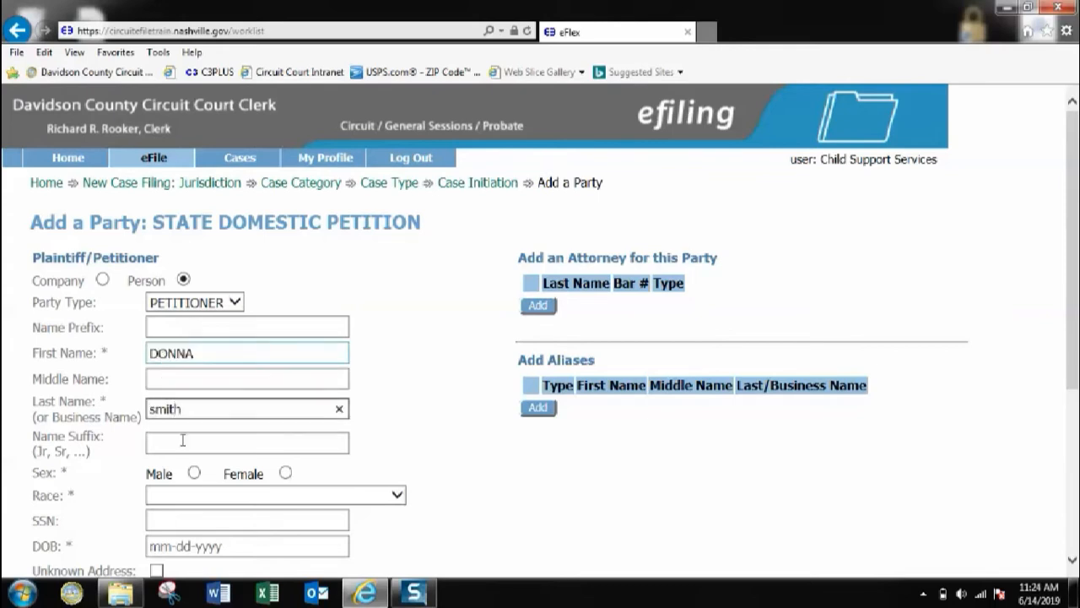
# Step: Set her sex to Female, race to Asian, enter her birth date, and mark address unknown
pyautogui.scroll(-3, 181, 439)
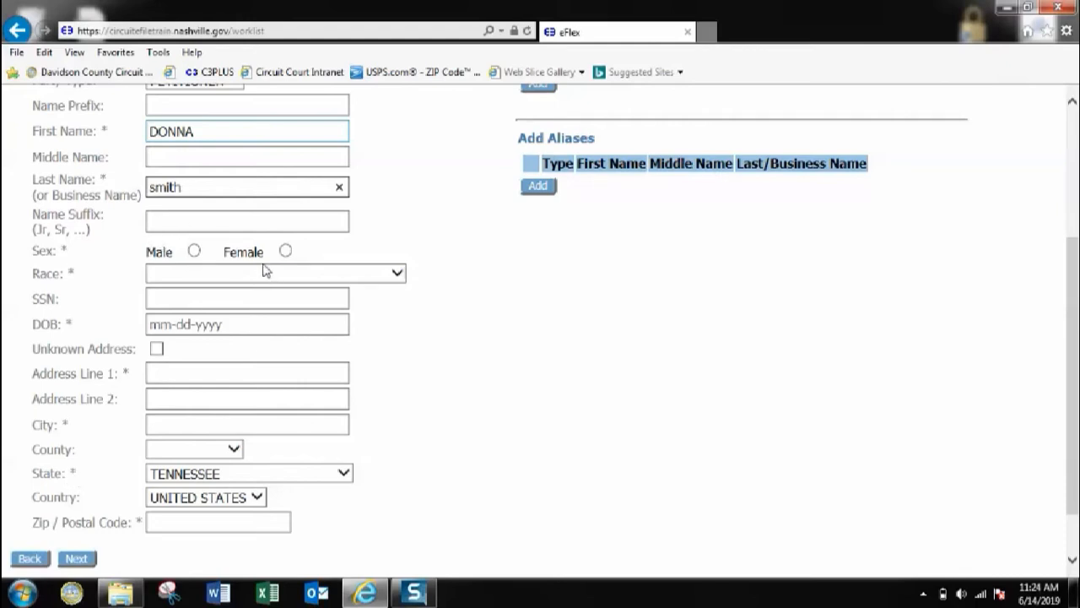
pyautogui.click(286, 252)
pyautogui.click(211, 273)
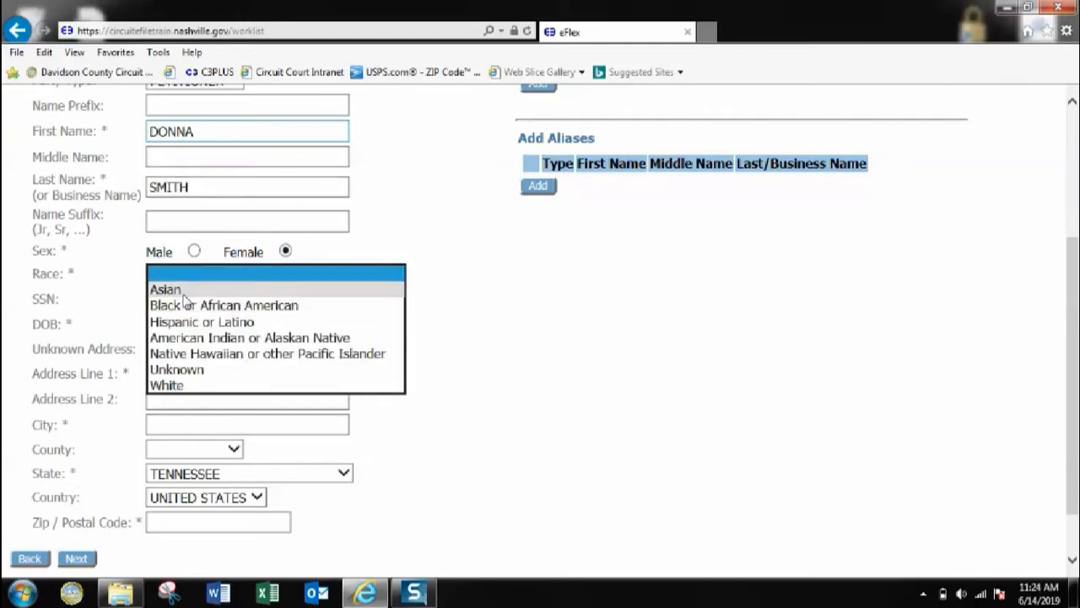
pyautogui.click(185, 290)
pyautogui.click(179, 324)
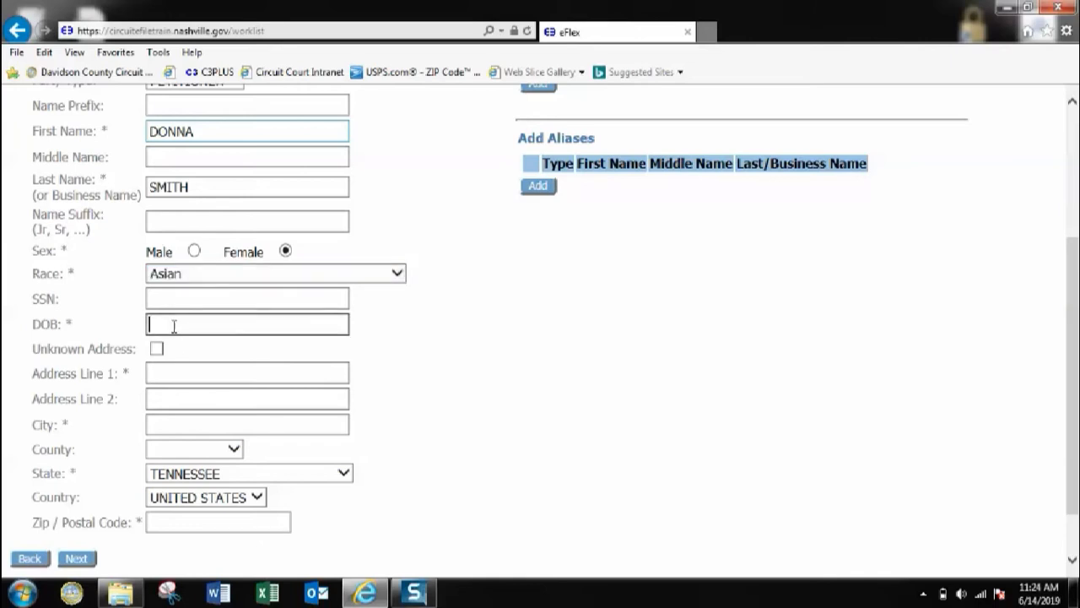
pyautogui.write('10-')
pyautogui.write('15-1980')
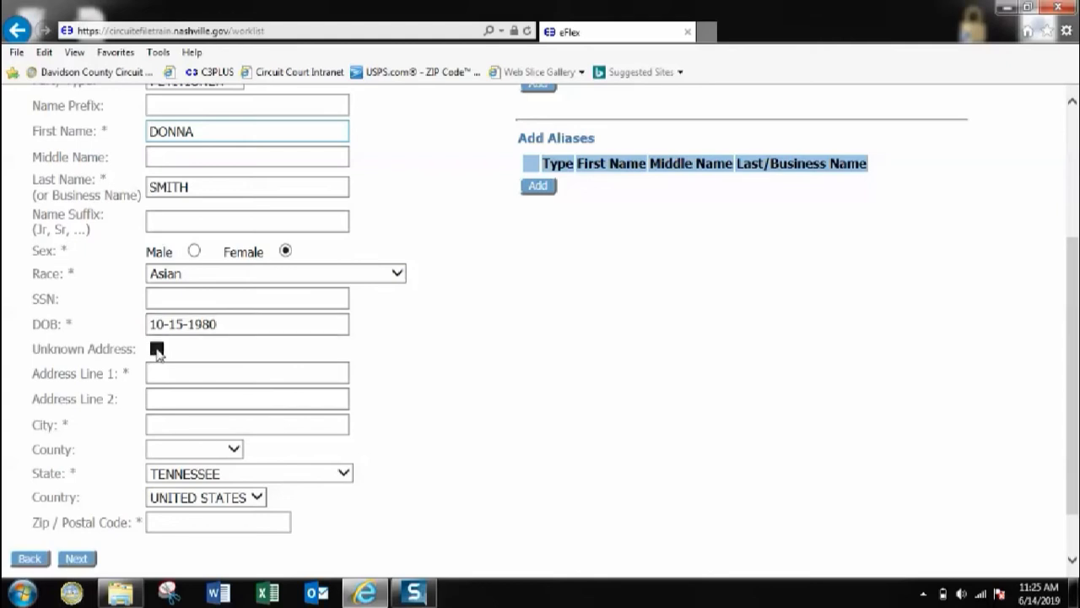
pyautogui.click(157, 349)
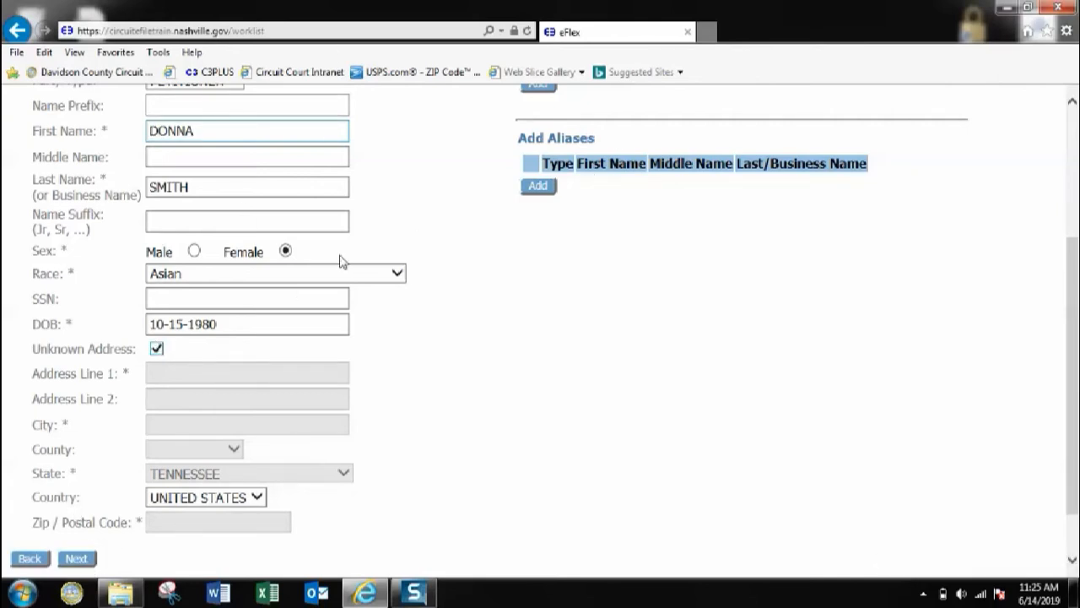
# Step: Clear Unknown Address and fill both address lines, in care of the State of Tennessee
pyautogui.click(157, 347)
pyautogui.click(160, 375)
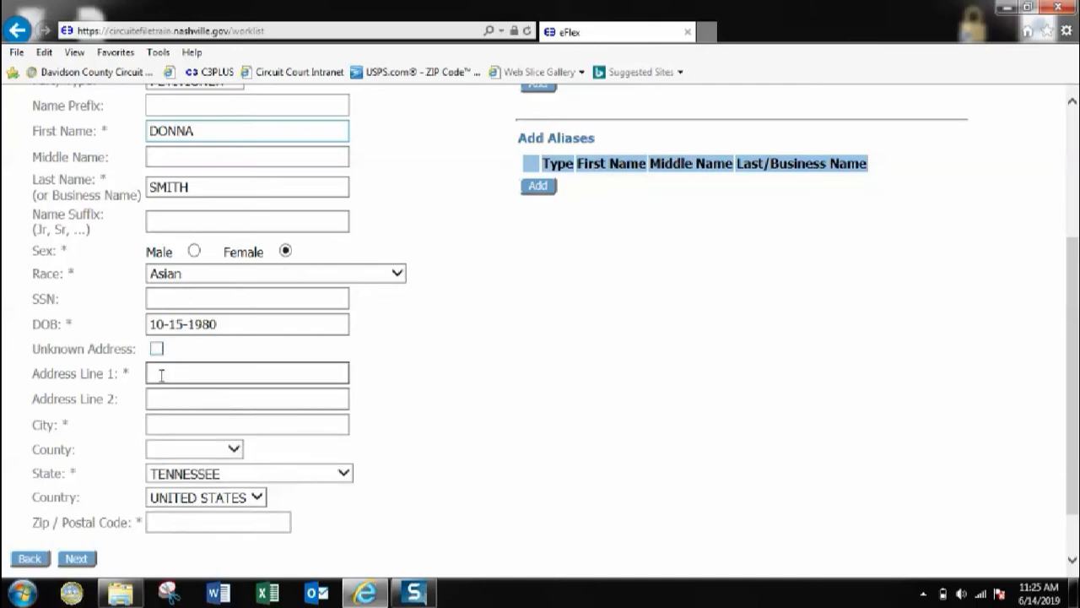
pyautogui.write('c/o state of tennessee')
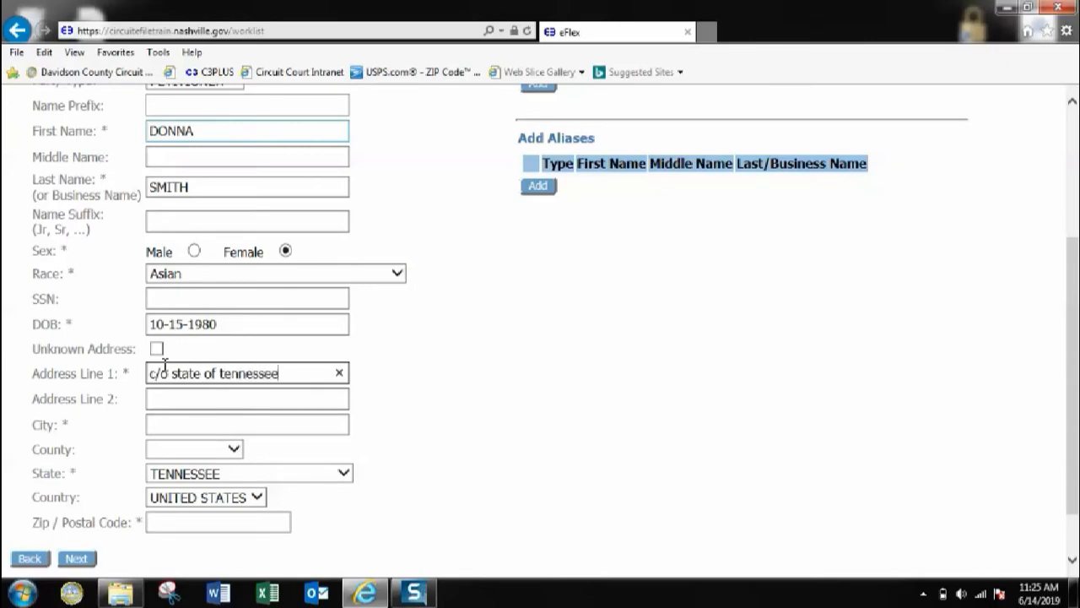
pyautogui.click(174, 395)
pyautogui.write('400 Deader')
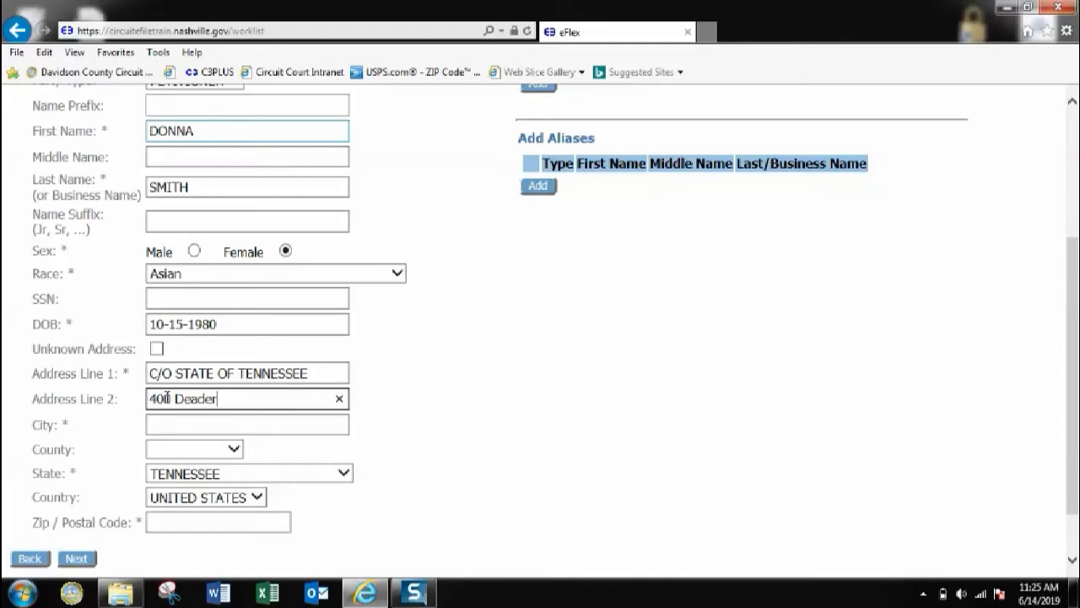
pyautogui.write('ick st, 6th floor')
# Step: Enter the city and zip code, then save the second petitioner
pyautogui.click(154, 423)
pyautogui.write('nashville')
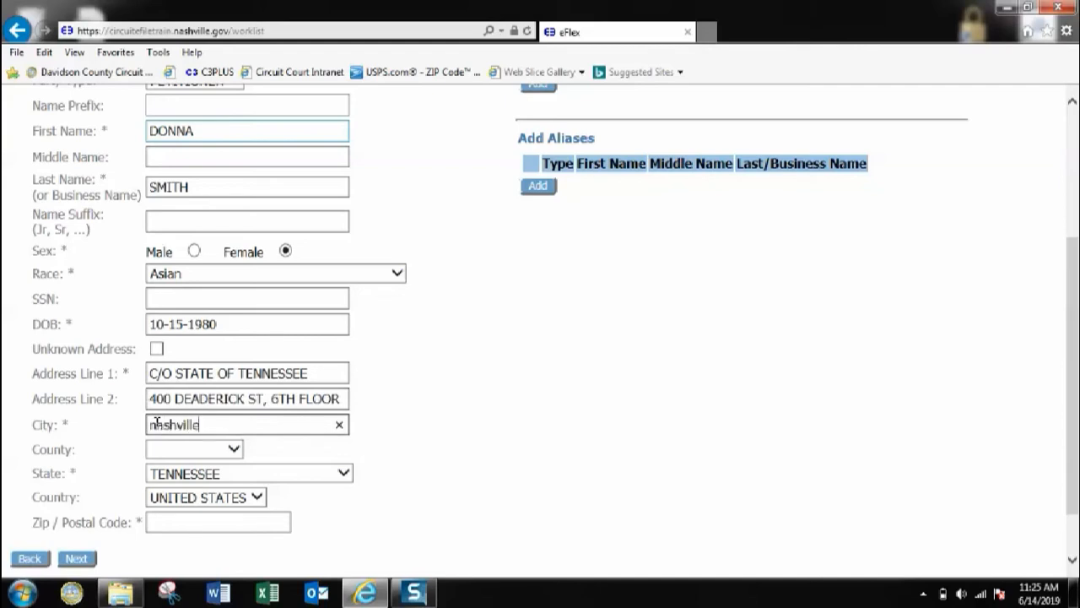
pyautogui.click(158, 521)
pyautogui.write('37248')
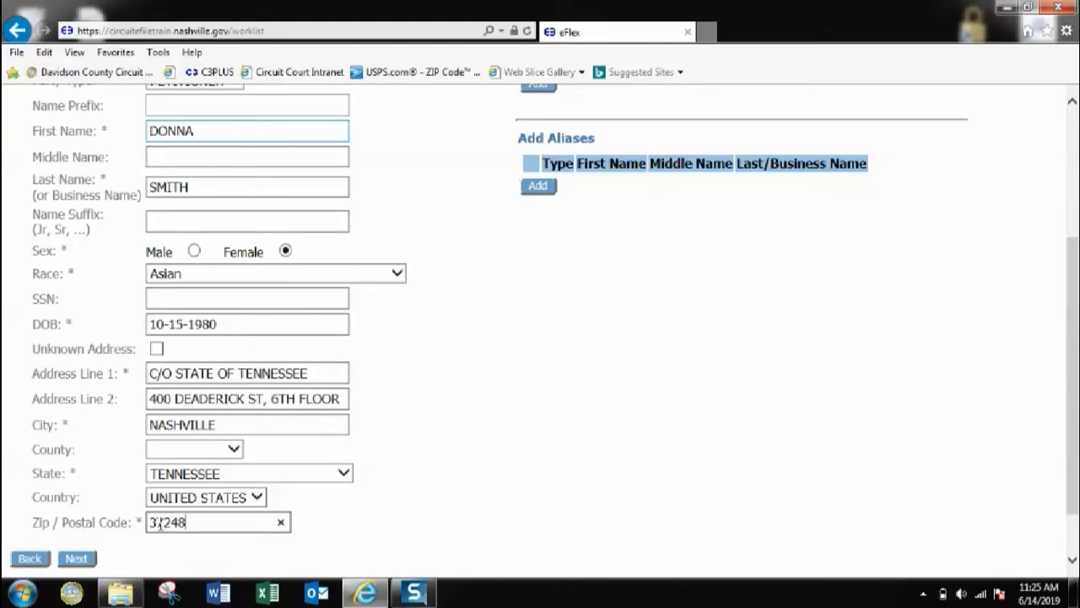
pyautogui.click(84, 560)
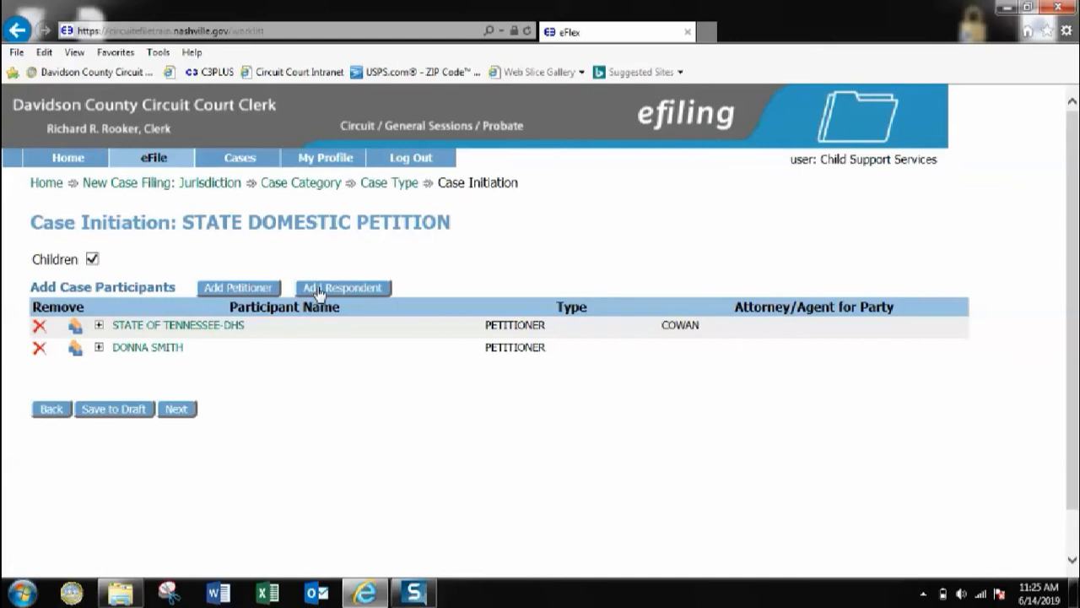
pyautogui.click(98, 349)
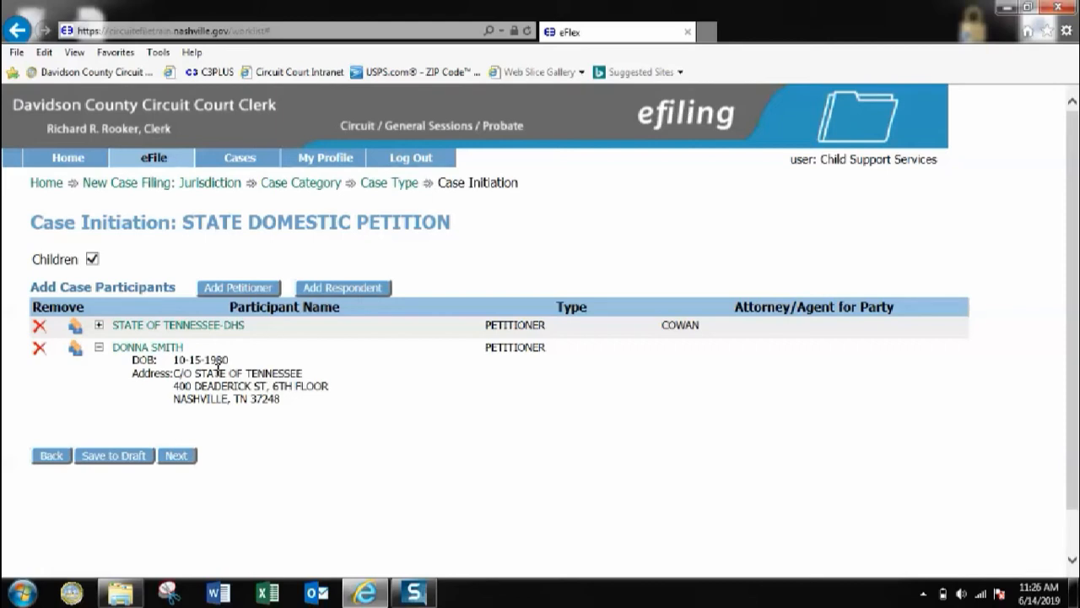
pyautogui.click(98, 349)
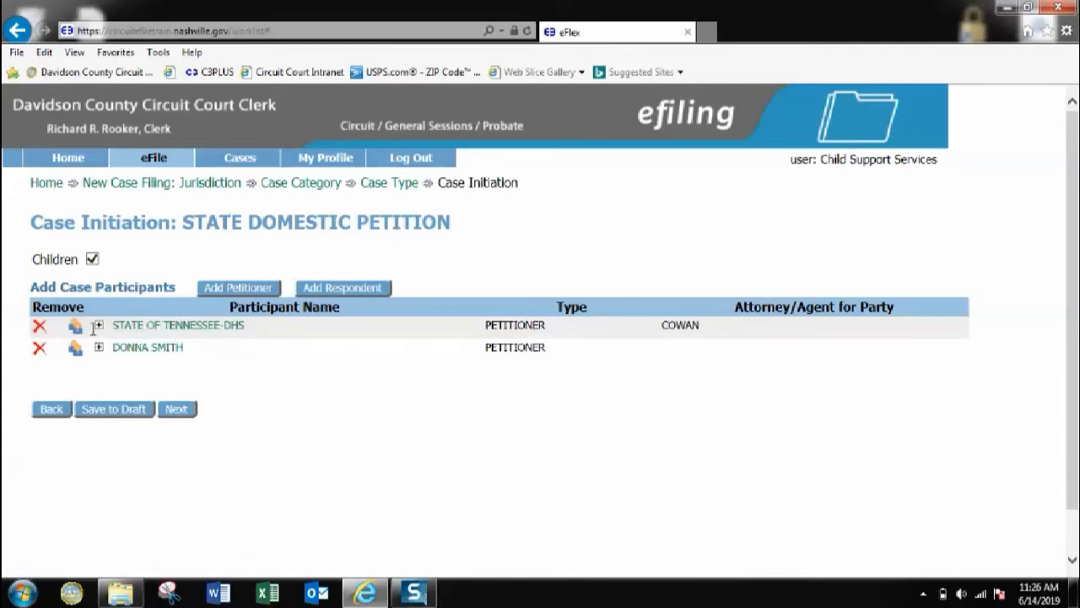
pyautogui.click(99, 326)
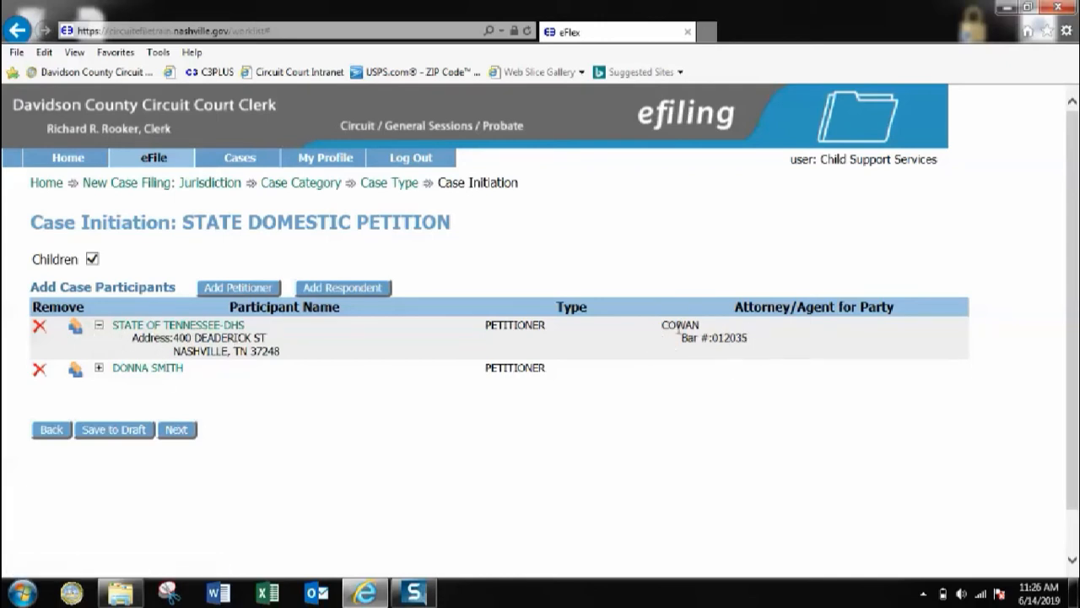
pyautogui.click(99, 326)
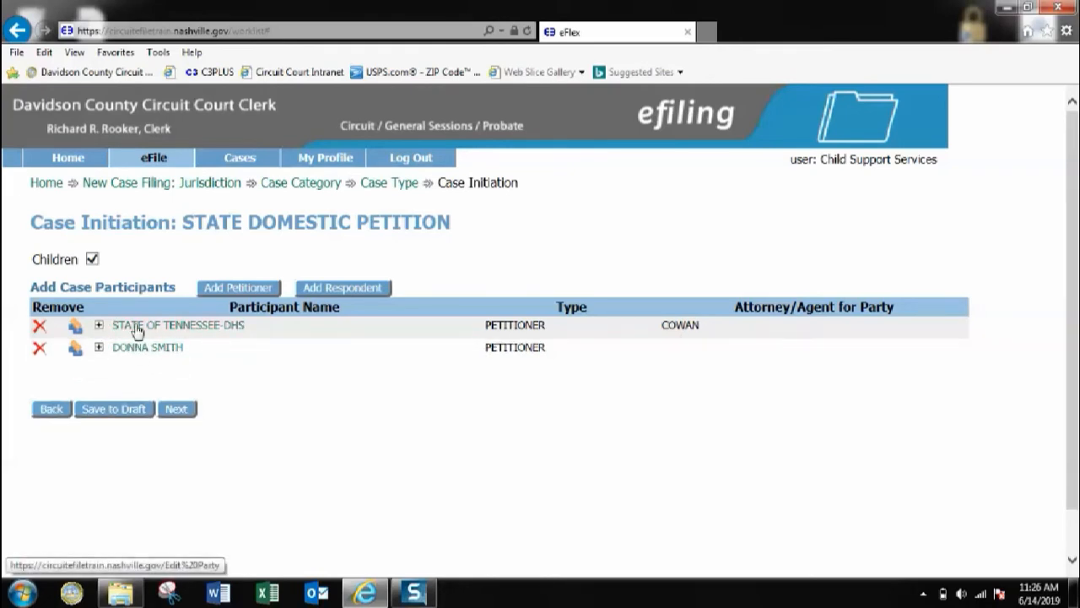
# Step: Add a respondent with first and last name, sex Male, race Asian and birth date
pyautogui.click(332, 291)
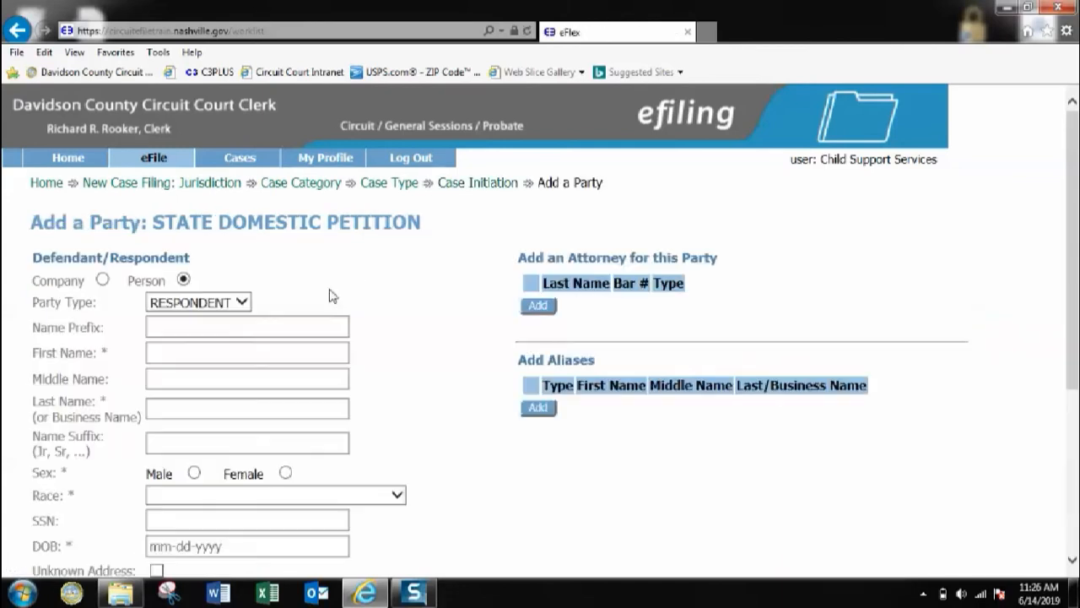
pyautogui.scroll(-2, 297, 289)
pyautogui.click(175, 207)
pyautogui.press('Tab')
pyautogui.press('Tab')
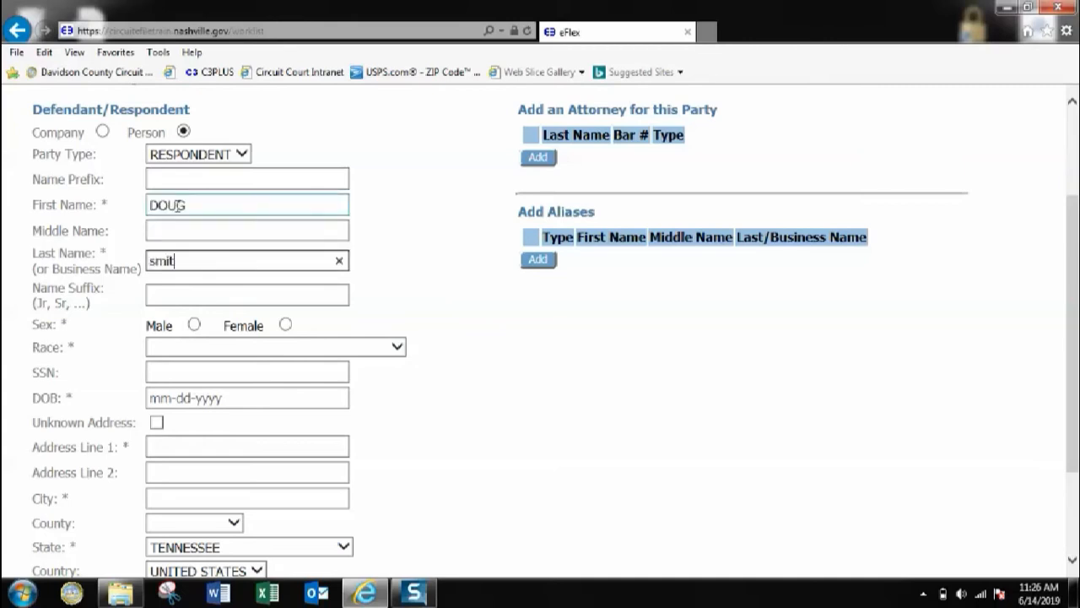
pyautogui.click(194, 325)
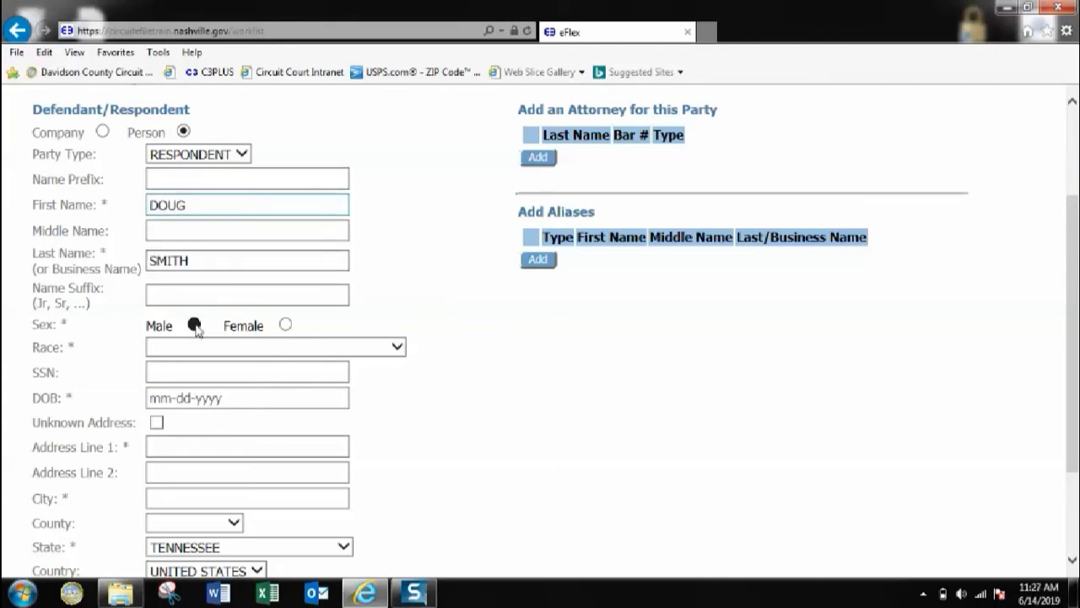
pyautogui.click(187, 348)
pyautogui.click(173, 364)
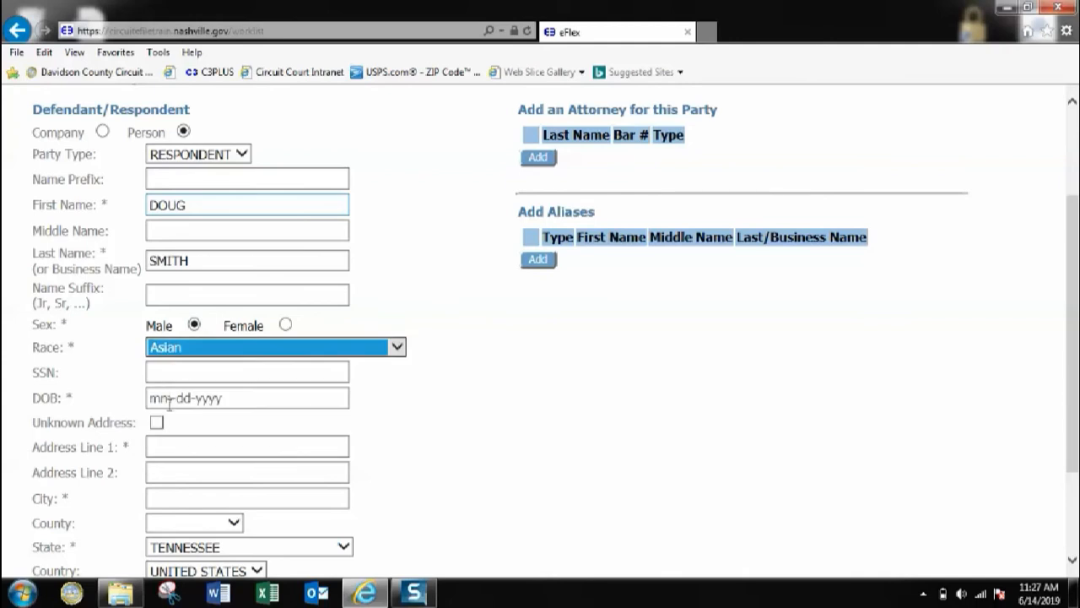
pyautogui.click(169, 401)
pyautogui.write('12-1')
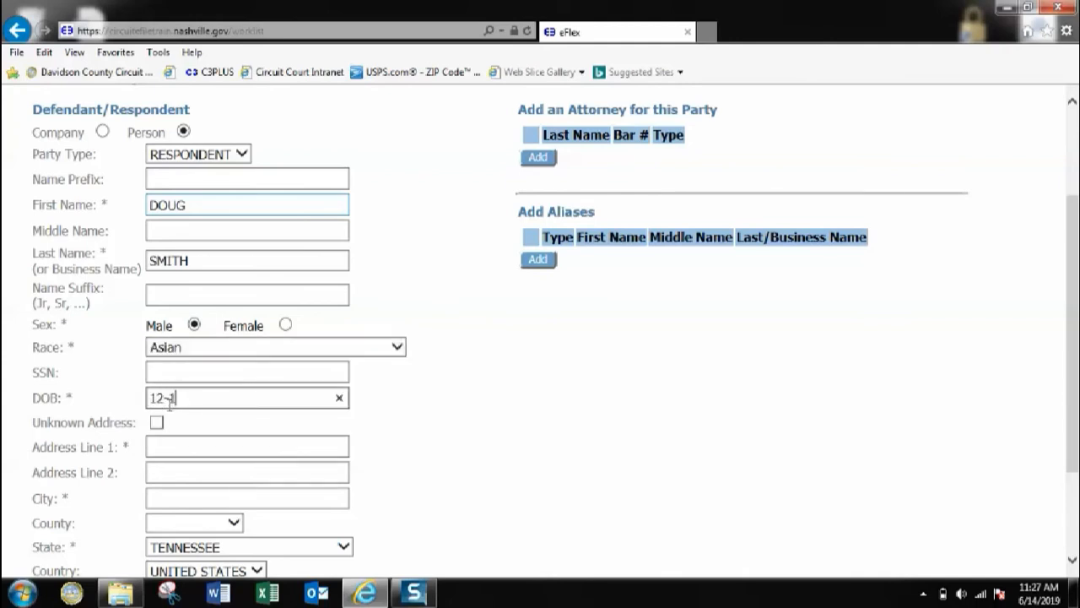
pyautogui.write('5-1970')
# Step: Enter the respondent's street address, city and zip code, then save him
pyautogui.click(169, 448)
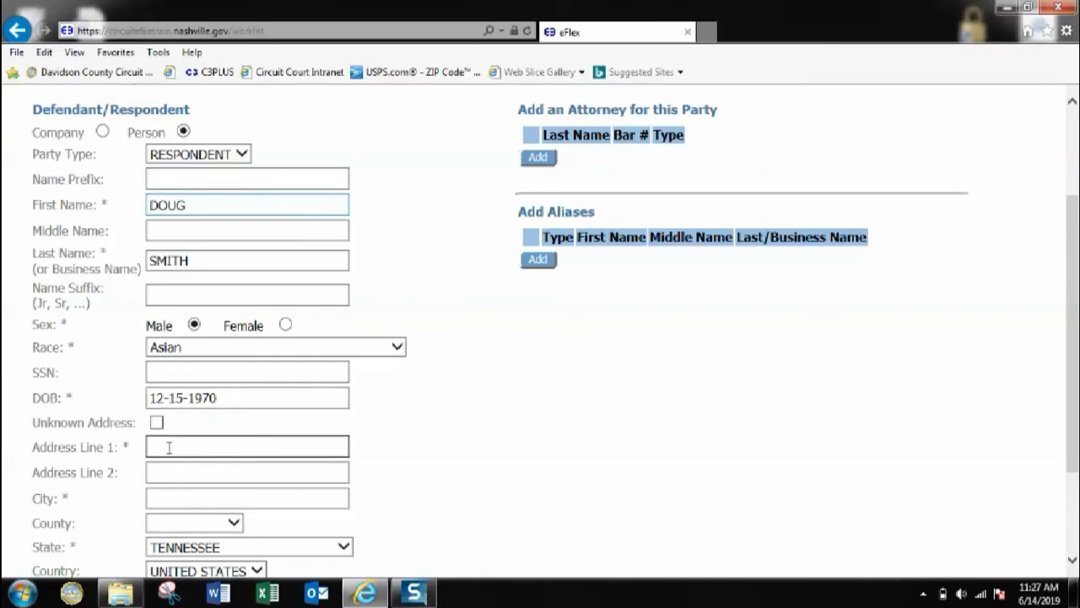
pyautogui.click(162, 497)
pyautogui.write('nashvill')
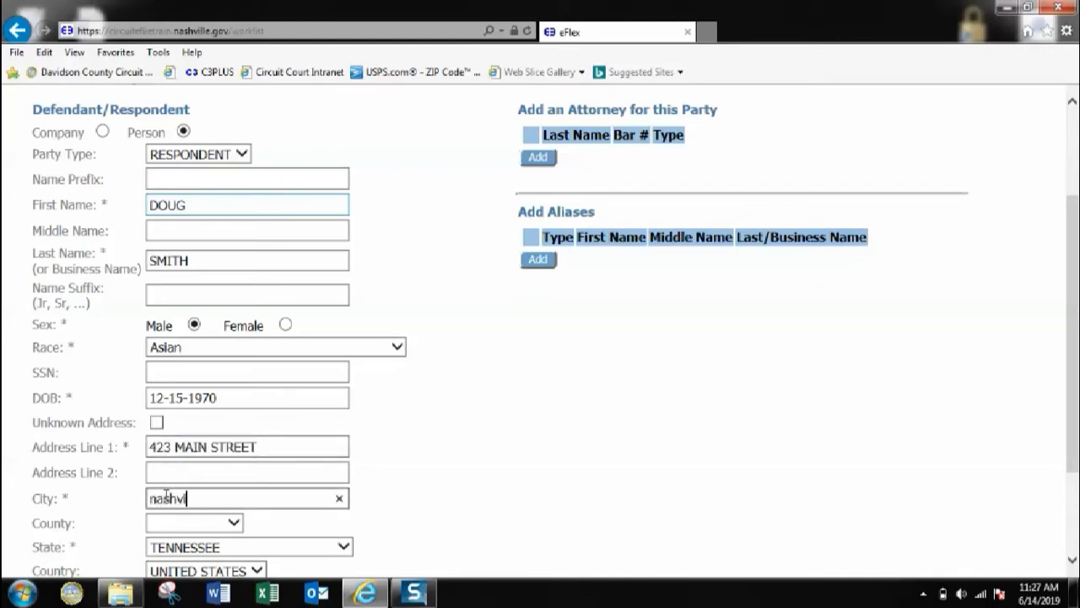
pyautogui.write('e')
pyautogui.scroll(-3, 169, 498)
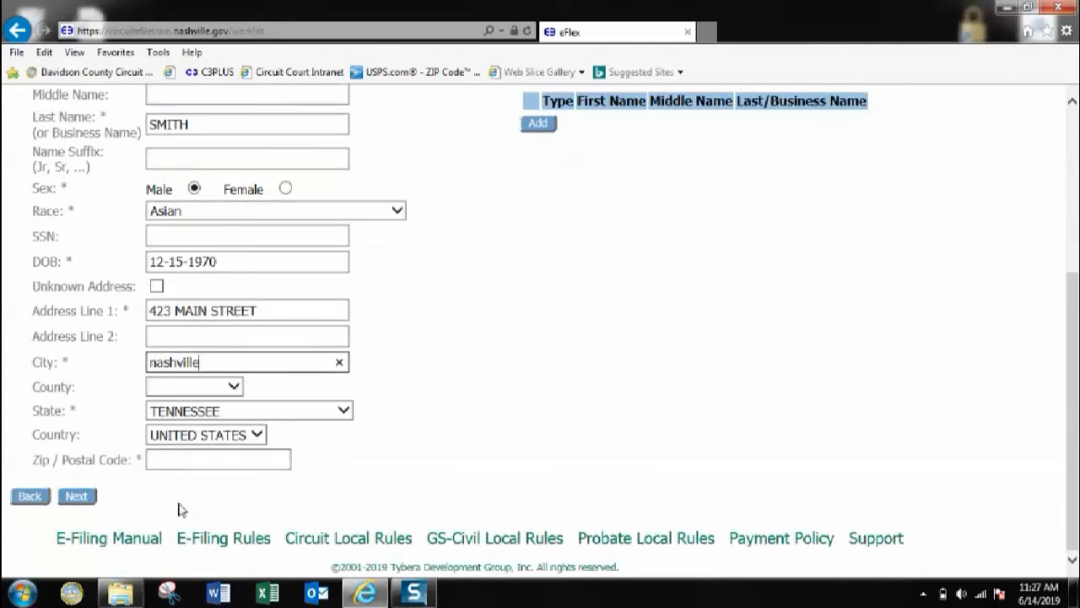
pyautogui.click(170, 460)
pyautogui.write('37215')
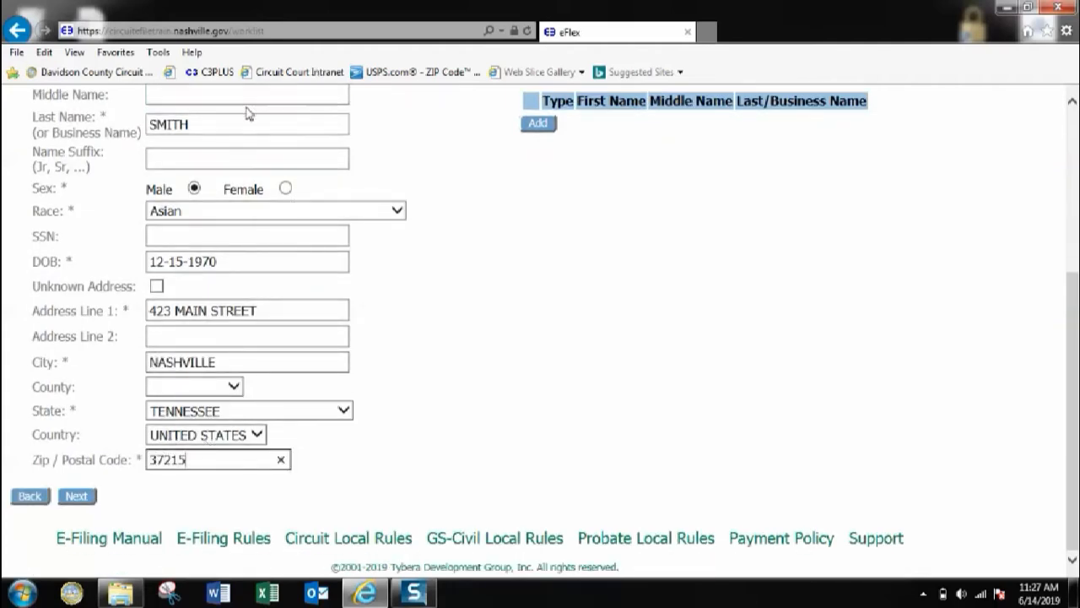
pyautogui.click(78, 498)
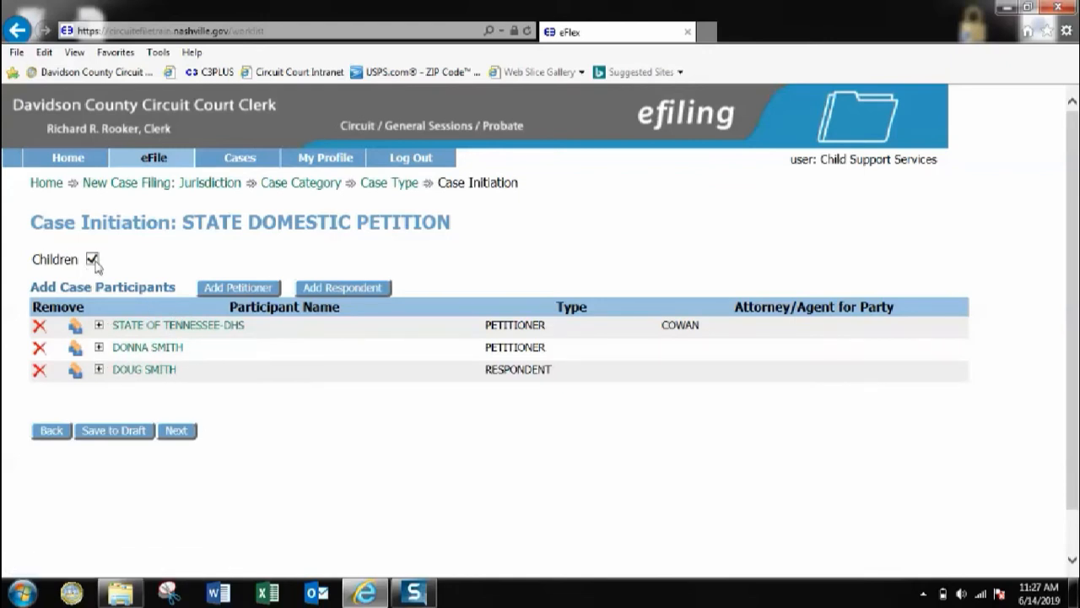
# Step: Continue from Case Initiation to the Add a Document page
pyautogui.click(183, 438)
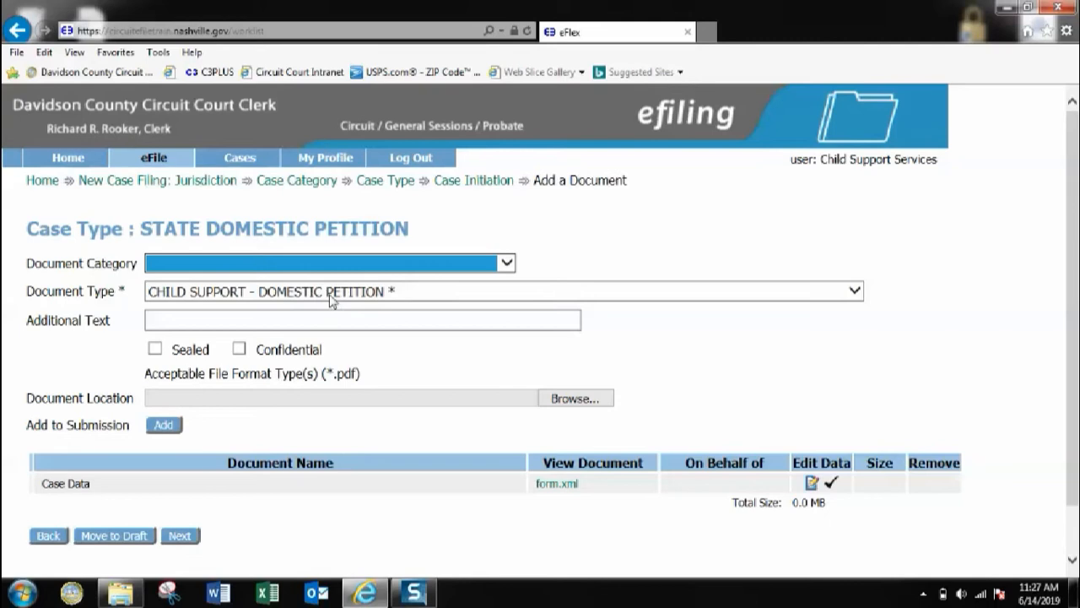
# Step: Upload childsupport_DP.pdf as the CHILD SUPPORT - DOMESTIC PETITION document
pyautogui.click(565, 405)
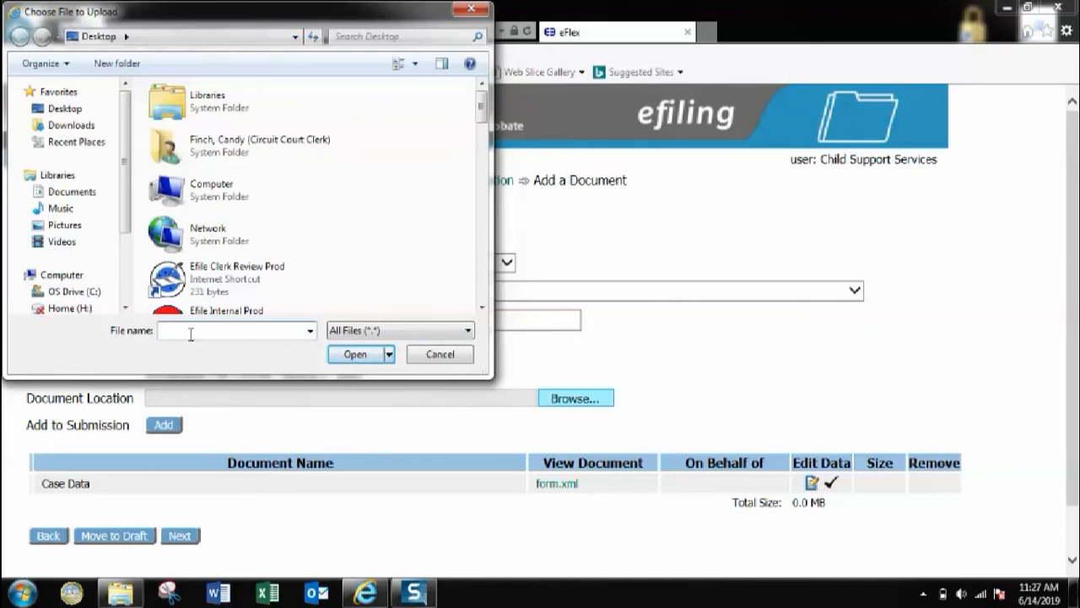
pyautogui.write('chil')
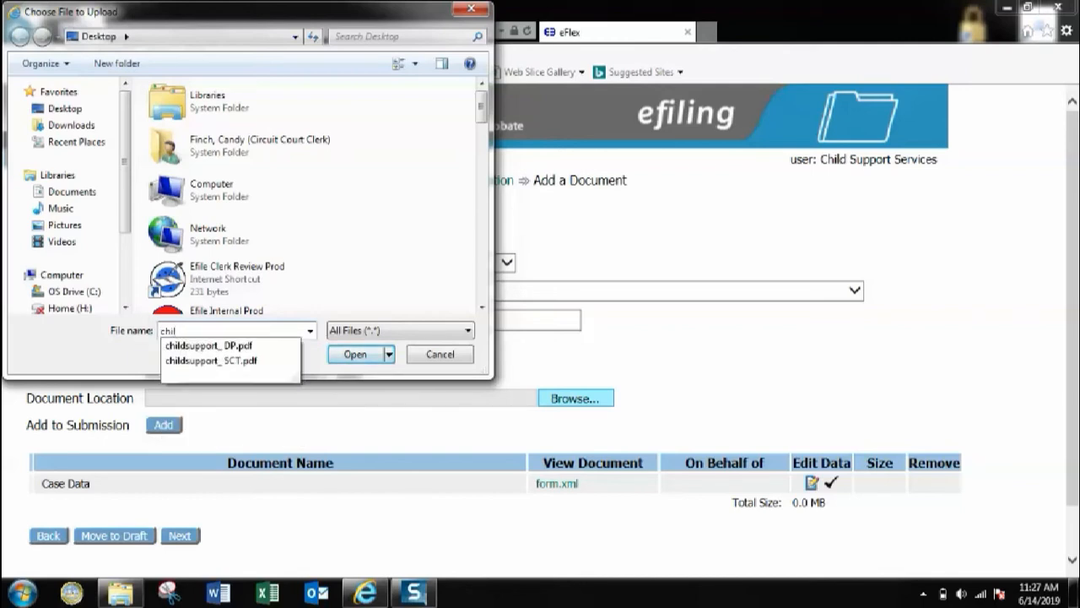
pyautogui.click(205, 345)
pyautogui.click(356, 355)
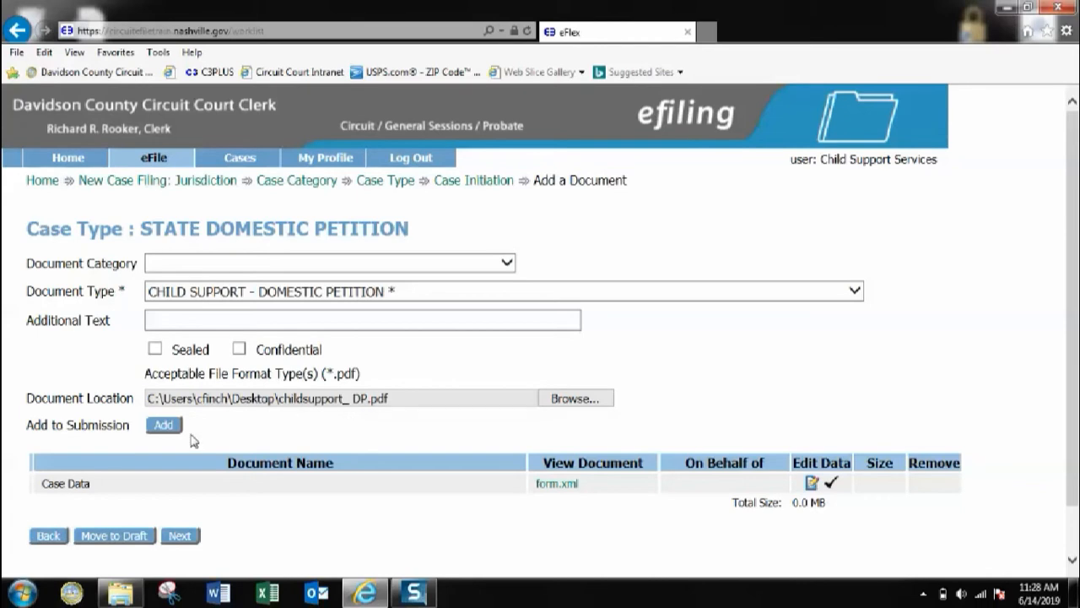
pyautogui.click(165, 427)
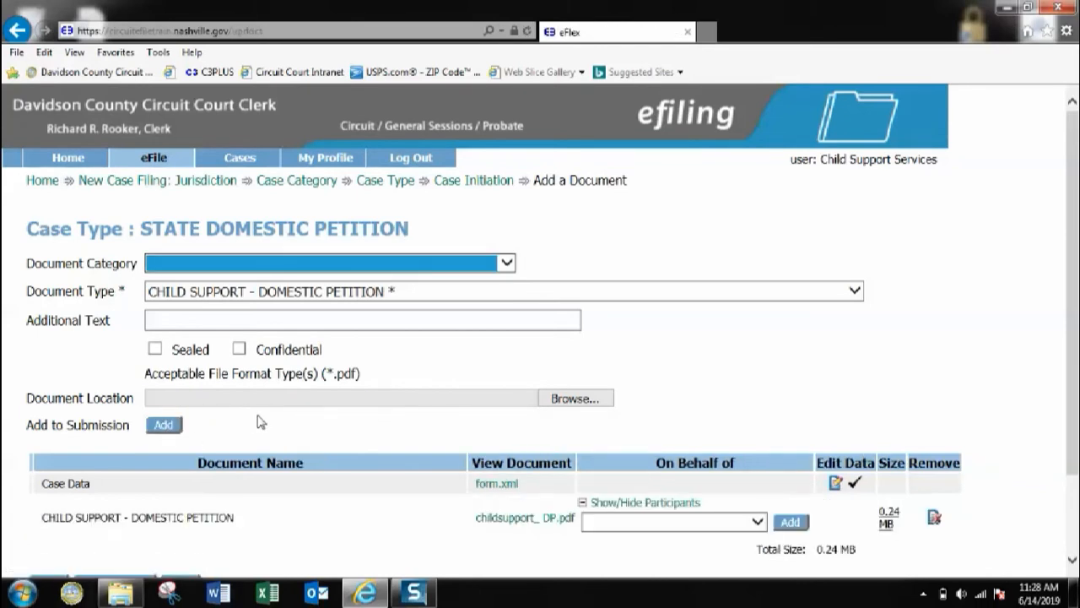
# Step: File the petition document on behalf of STATE OF TENNESSEE-DHS
pyautogui.scroll(-2, 263, 424)
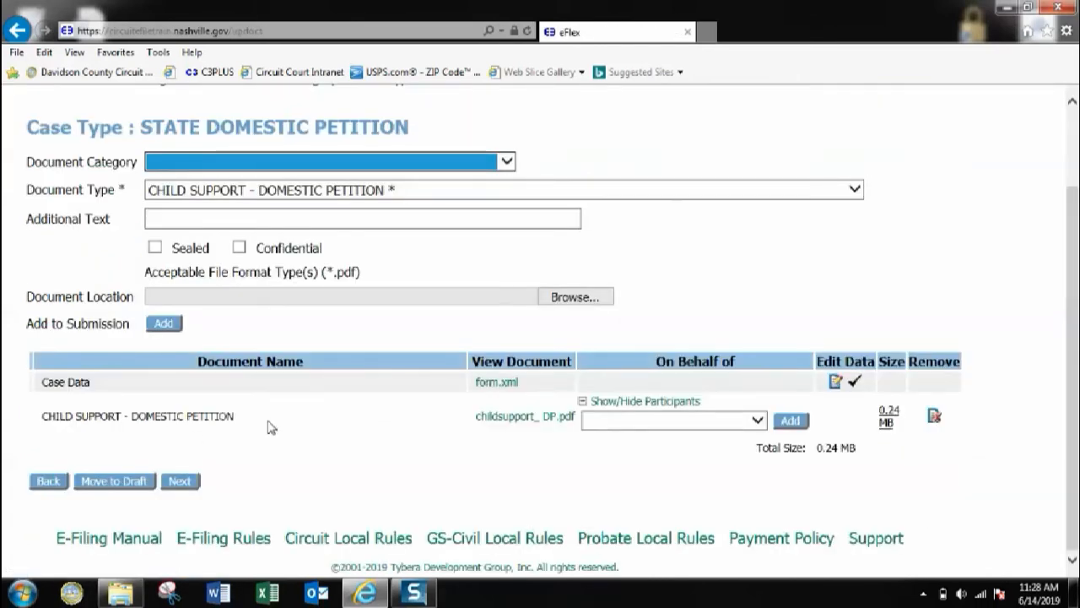
pyautogui.click(760, 422)
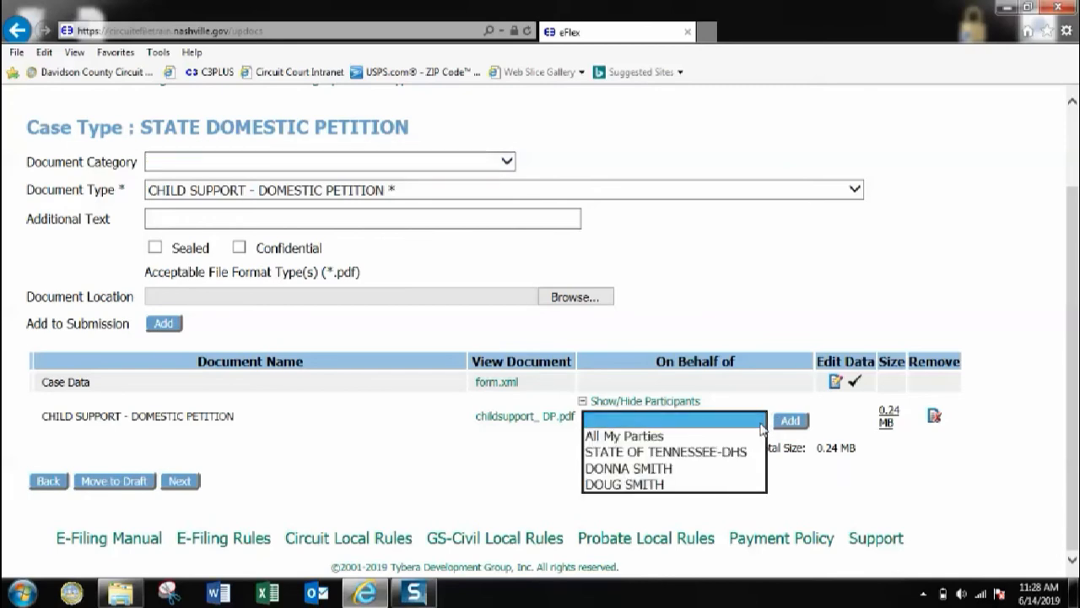
pyautogui.click(707, 453)
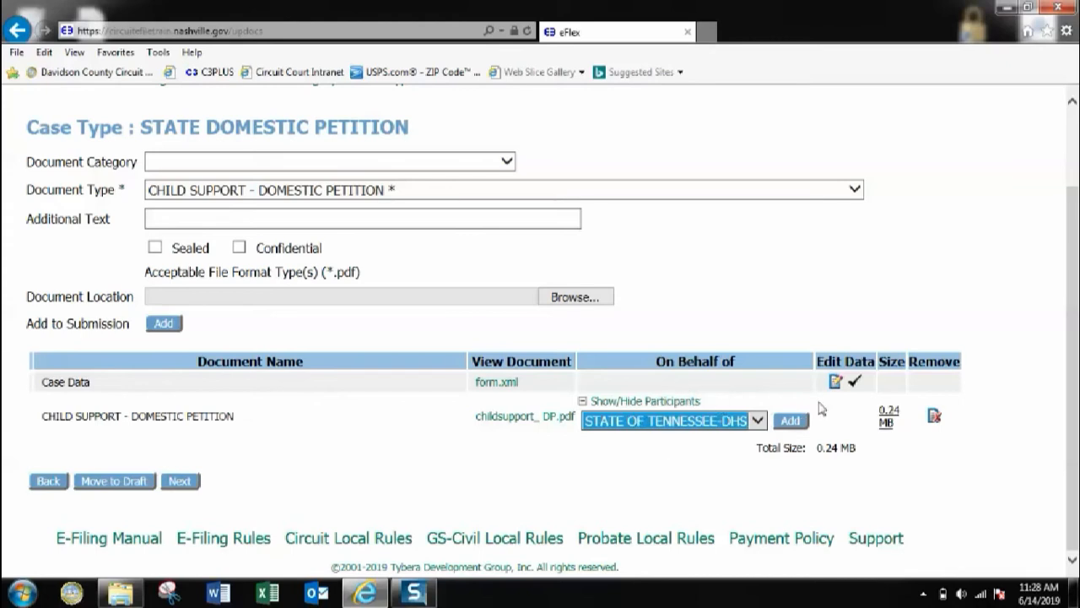
pyautogui.click(792, 420)
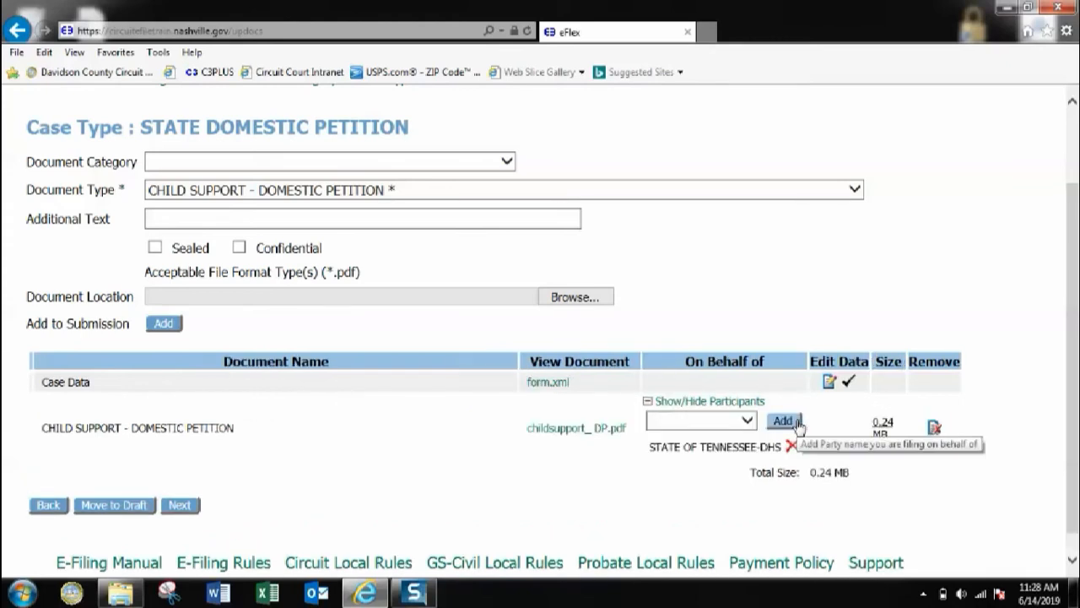
pyautogui.scroll(2, 335, 253)
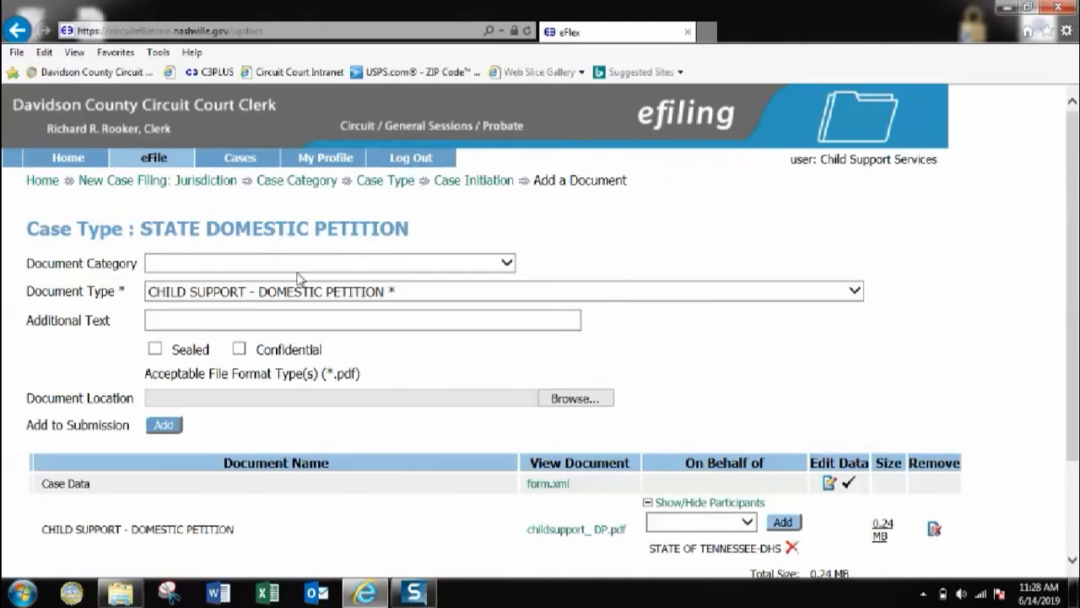
# Step: Choose CHILD SUPPORT ENFORC. AGENCY (FILINGS) as the category and browse the document types
pyautogui.click(512, 264)
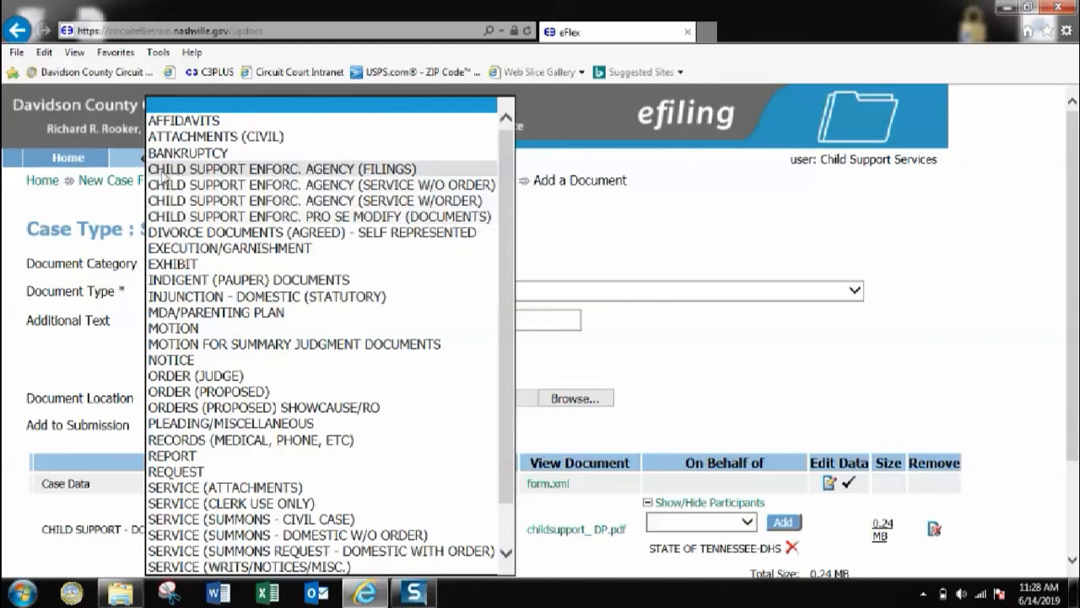
pyautogui.click(188, 173)
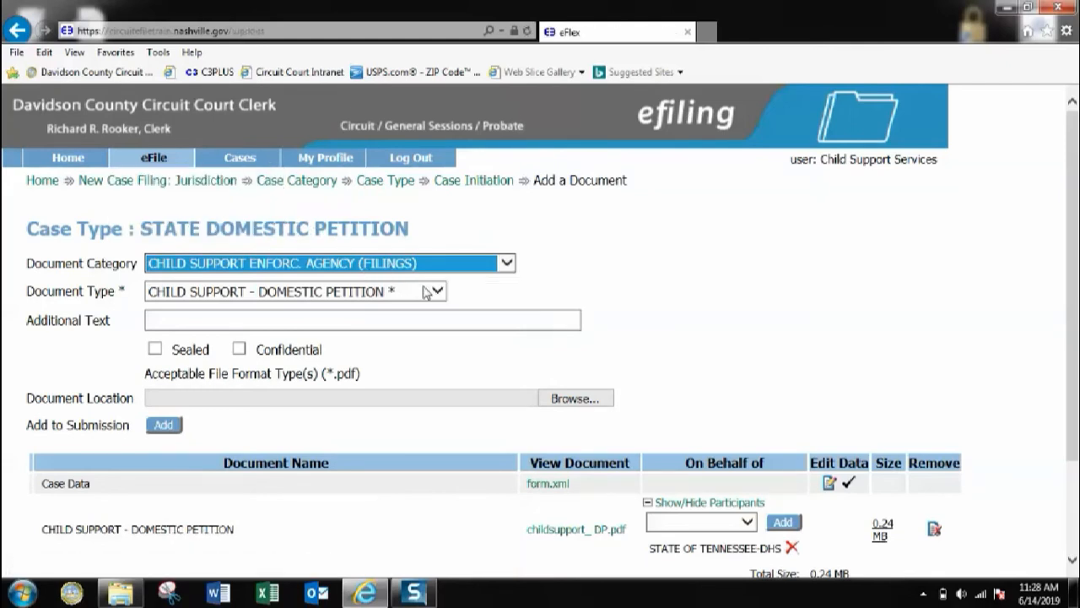
pyautogui.click(438, 292)
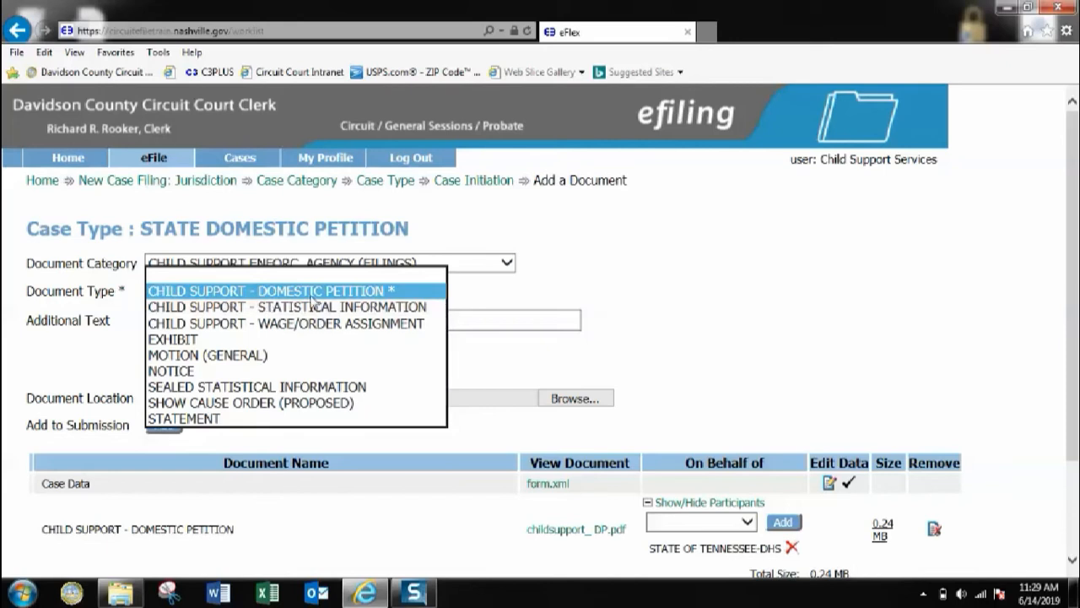
pyautogui.click(487, 286)
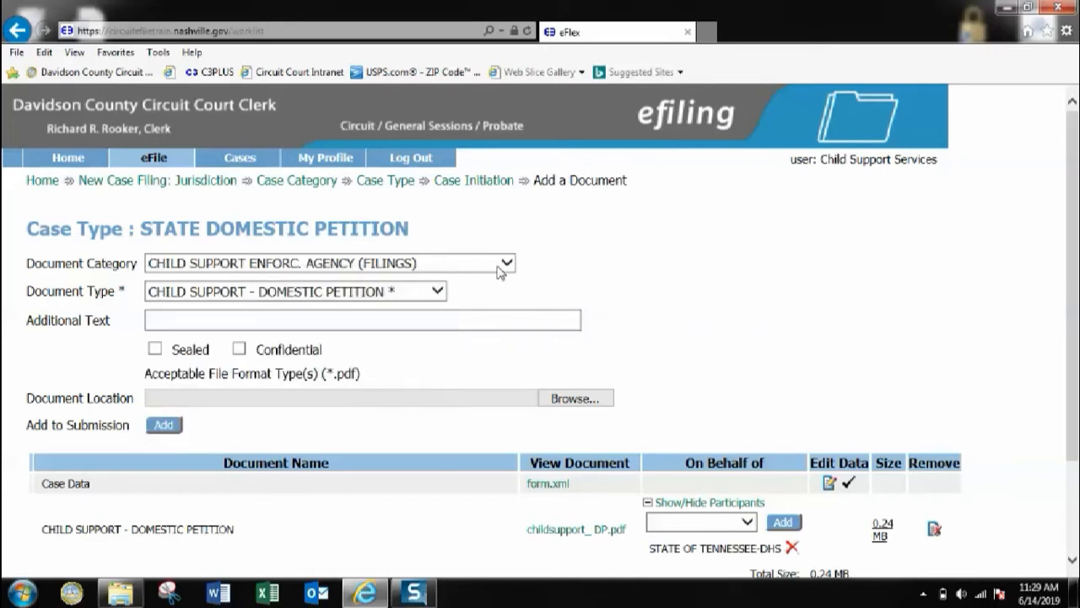
# Step: Clear the category, review document types, then reselect CHILD SUPPORT ENFORC. AGENCY (FILINGS)
pyautogui.click(502, 268)
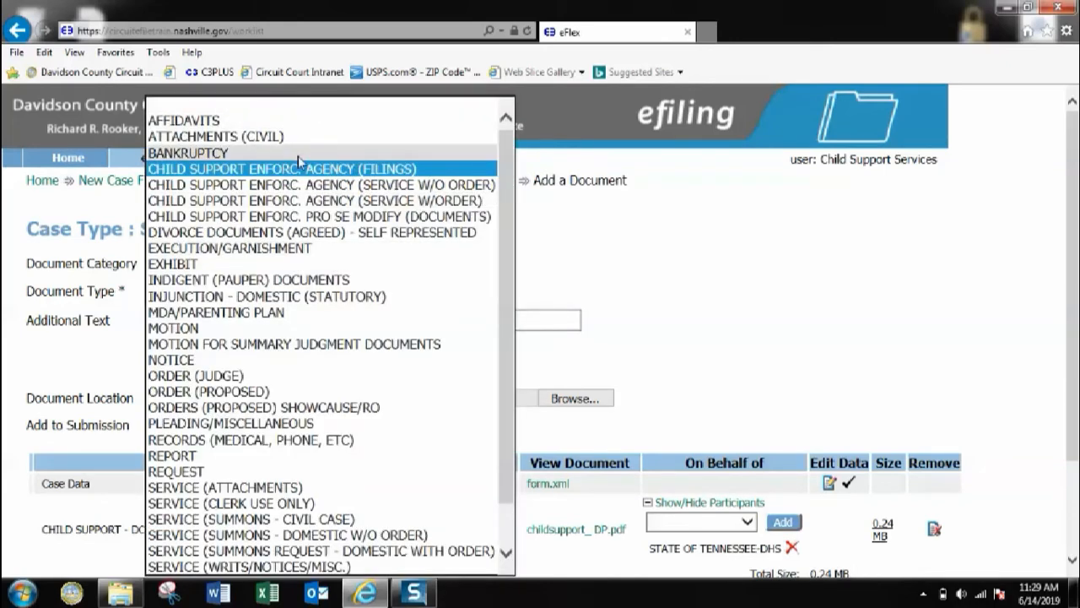
pyautogui.scroll(-1, 249, 253)
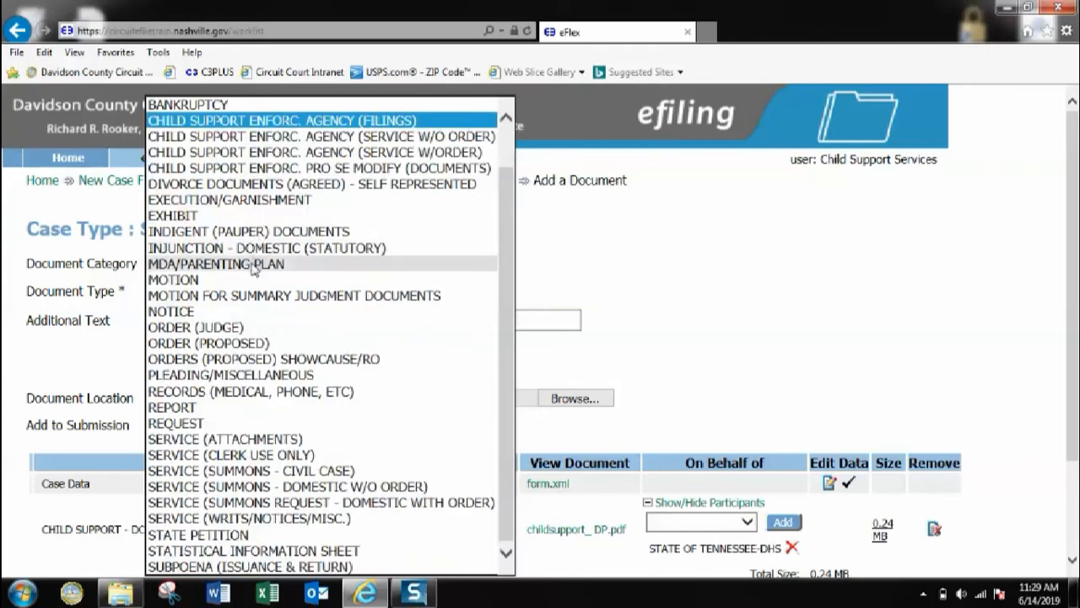
pyautogui.scroll(1, 256, 269)
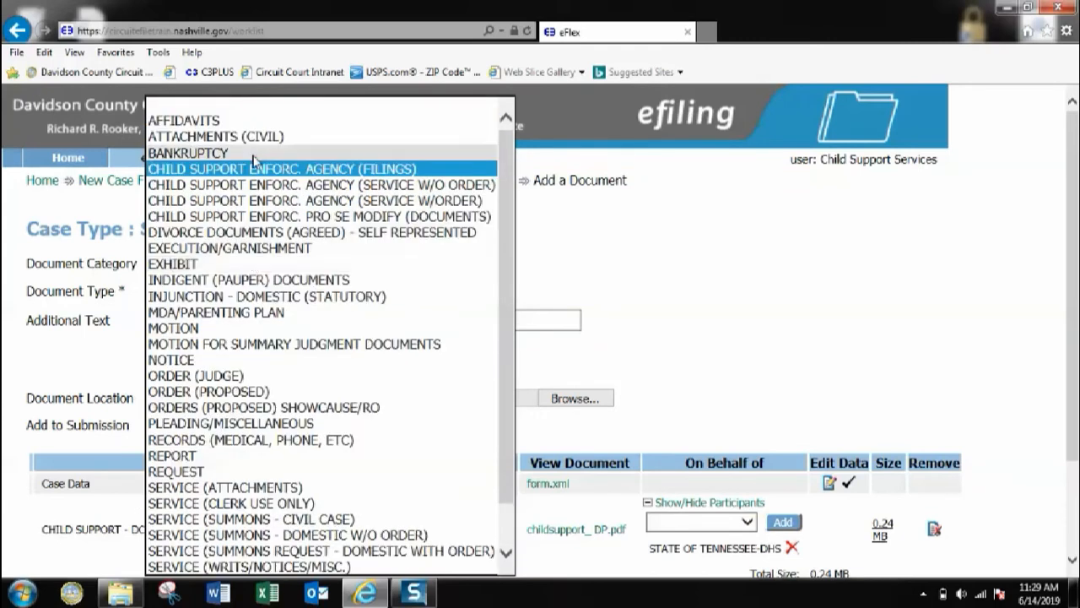
pyautogui.click(277, 108)
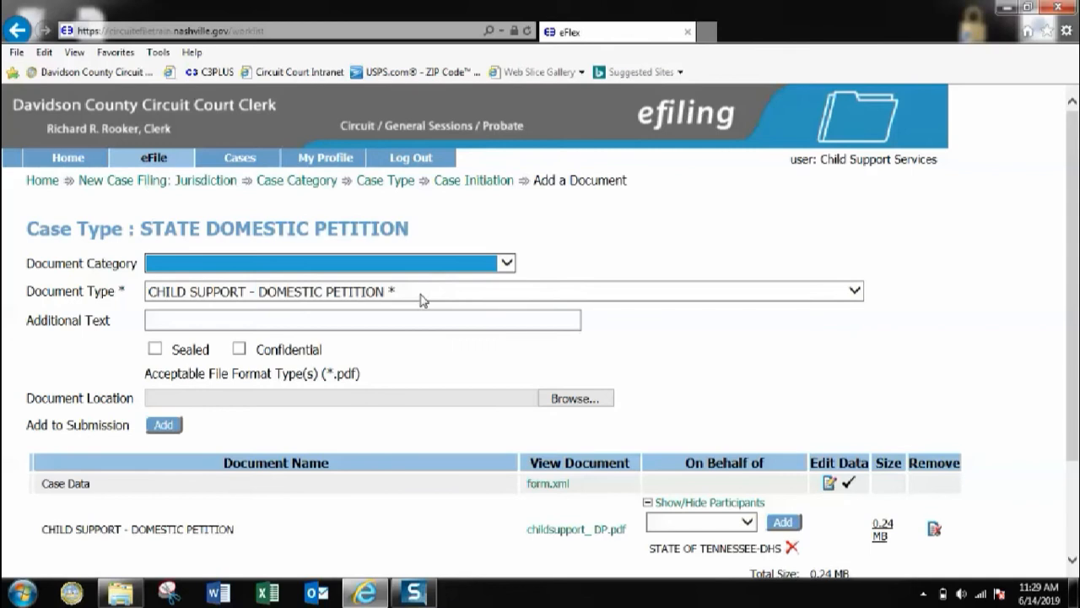
pyautogui.click(422, 299)
pyautogui.scroll(-10, 268, 283)
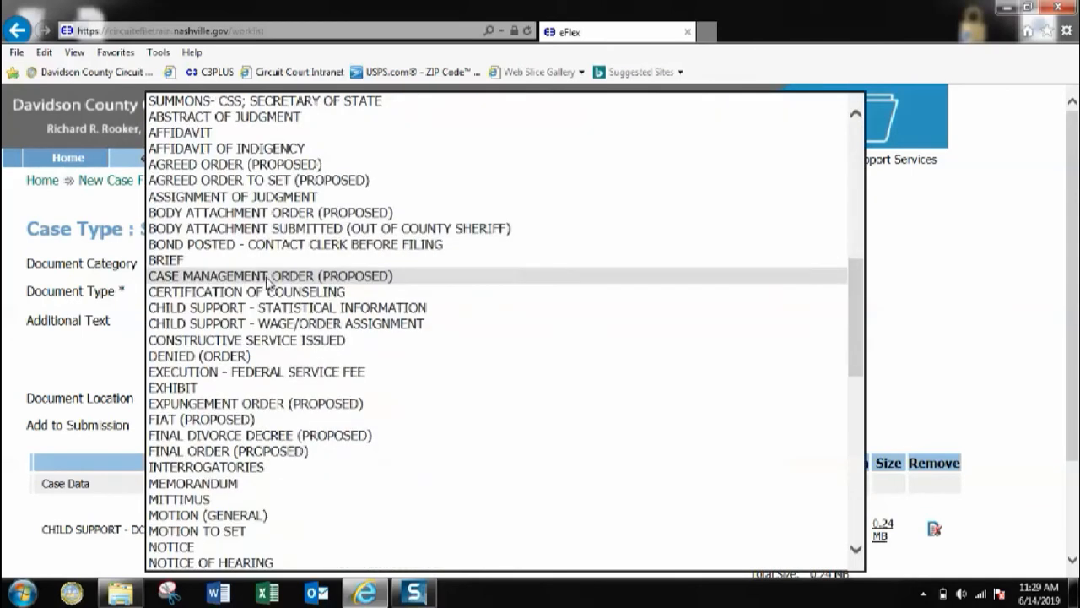
pyautogui.scroll(-13, 268, 282)
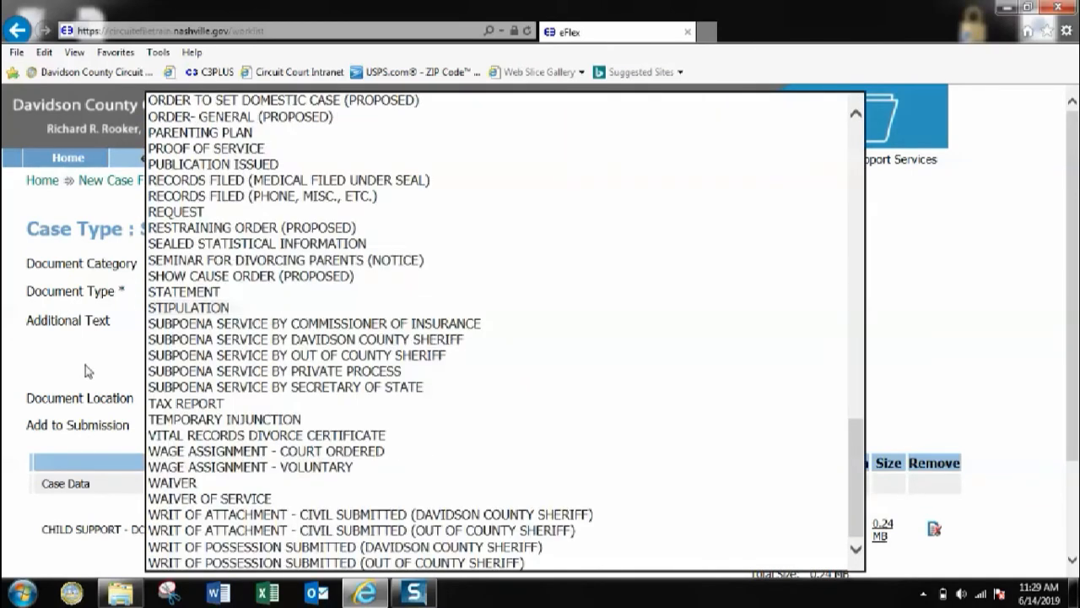
pyautogui.click(87, 370)
pyautogui.click(337, 262)
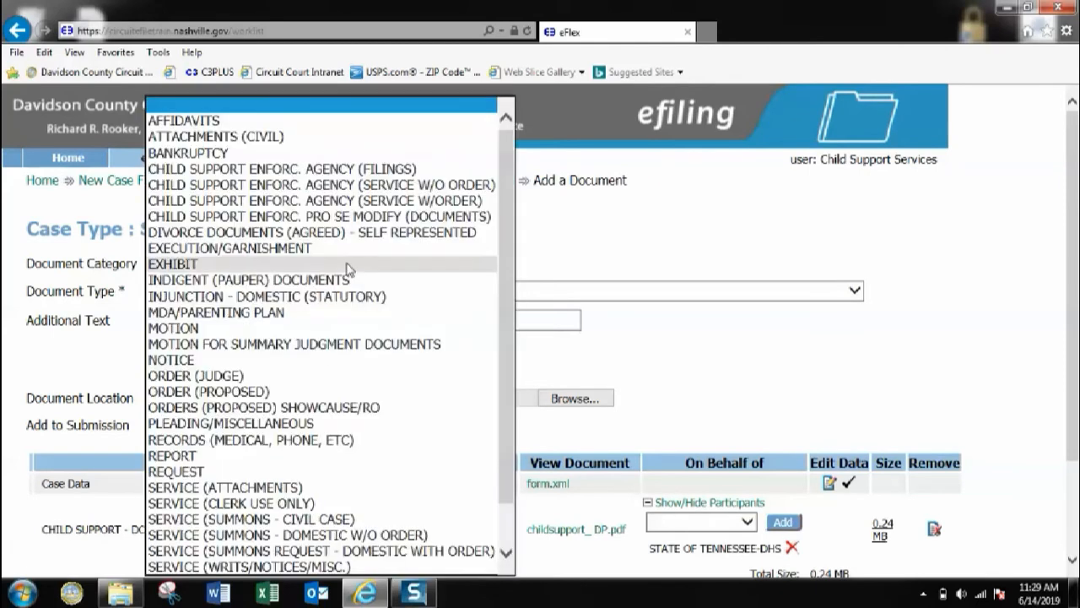
pyautogui.click(269, 169)
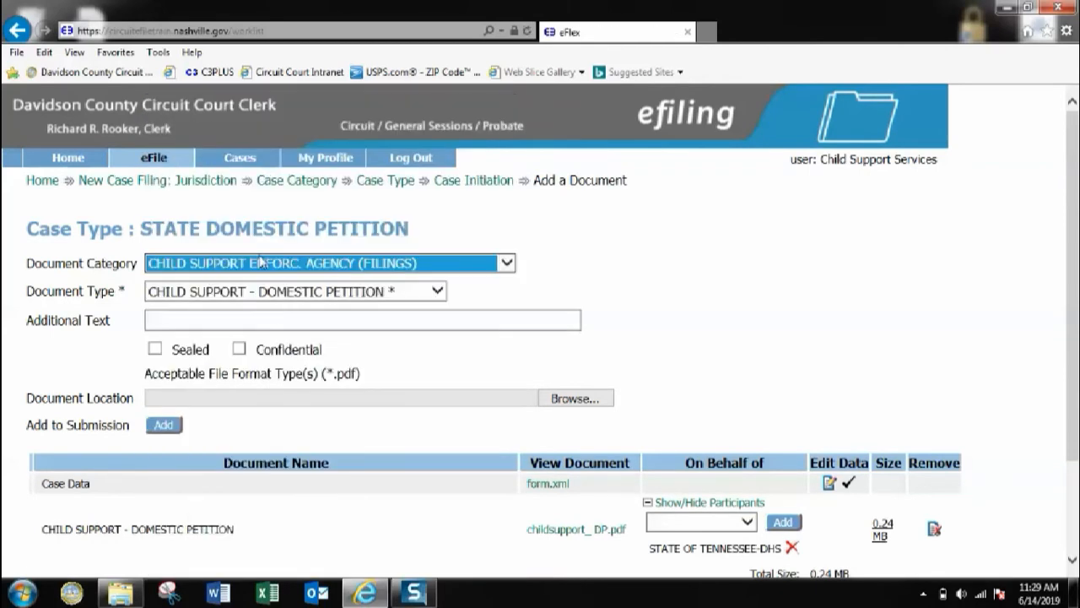
# Step: Set the document type to SEALED STATISTICAL INFORMATION with additional text 'child support worksheet'
pyautogui.click(434, 290)
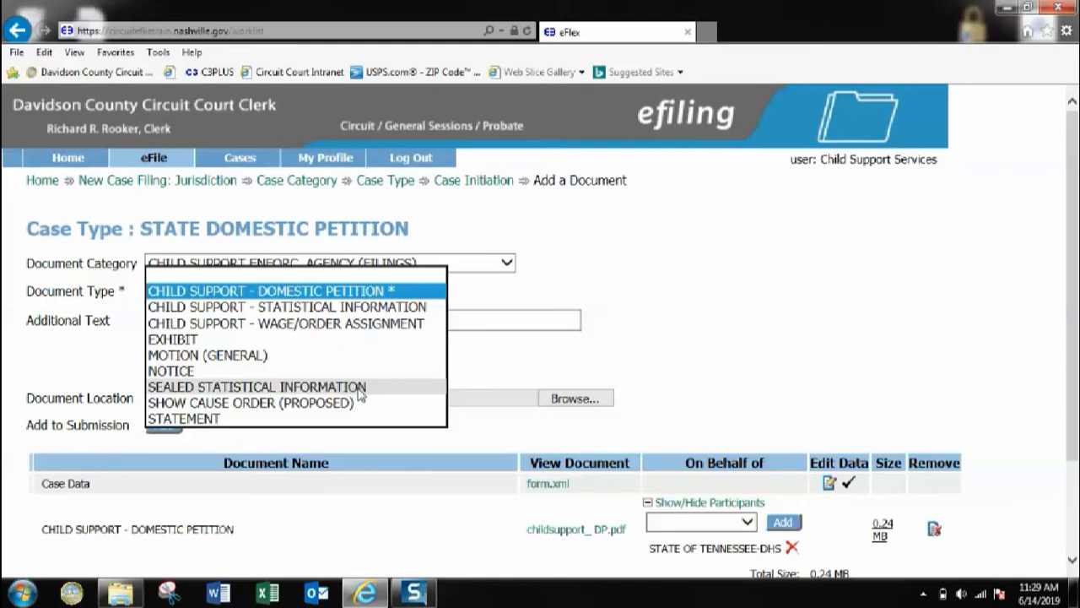
pyautogui.click(155, 394)
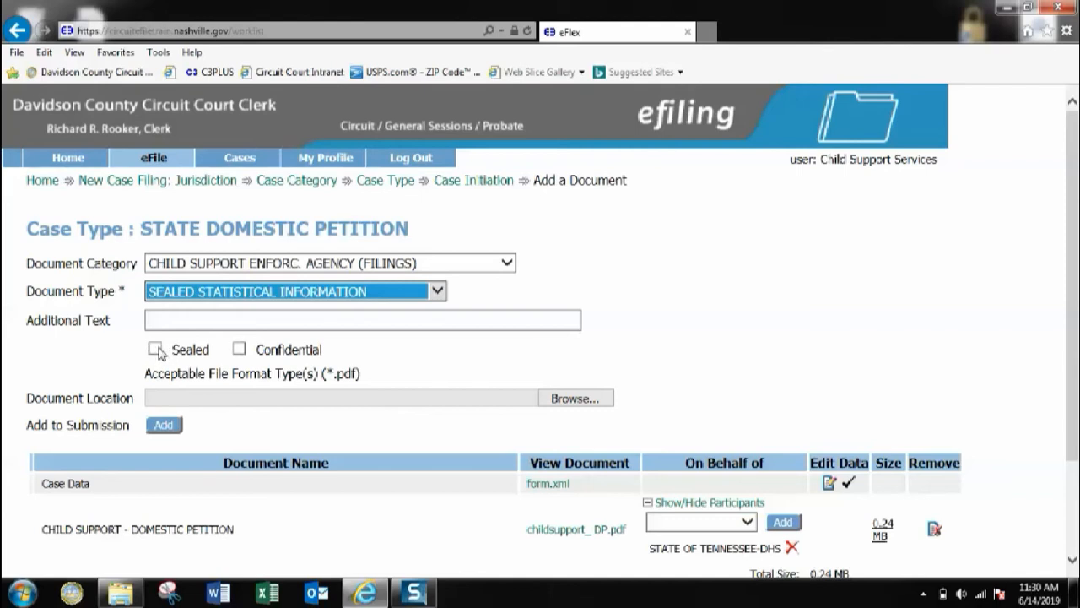
pyautogui.click(174, 319)
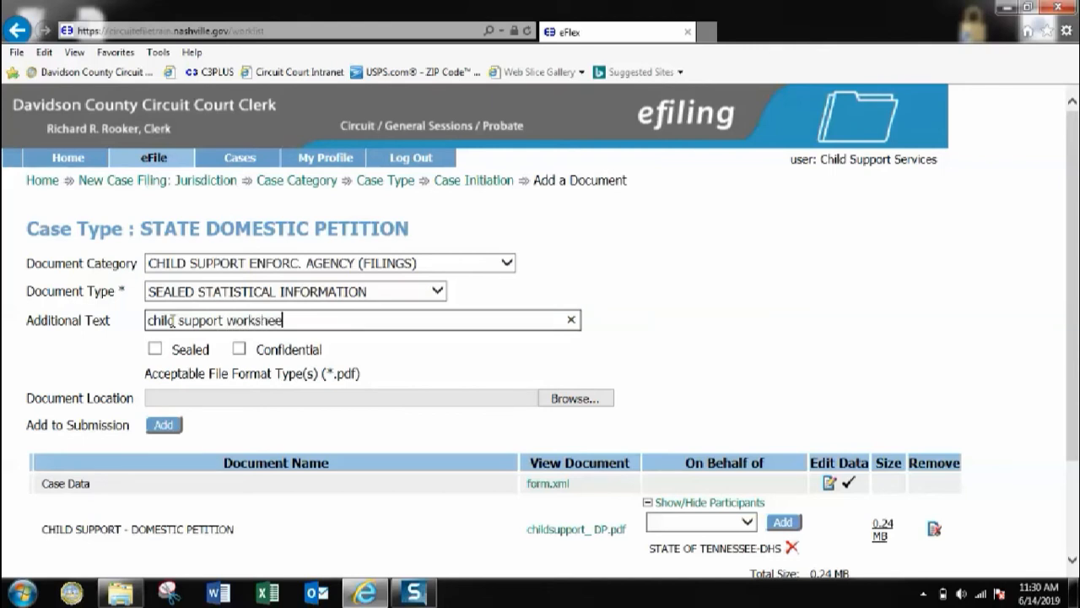
pyautogui.moveTo(34, 329); pyautogui.dragTo(56, 327)
pyautogui.click(77, 329)
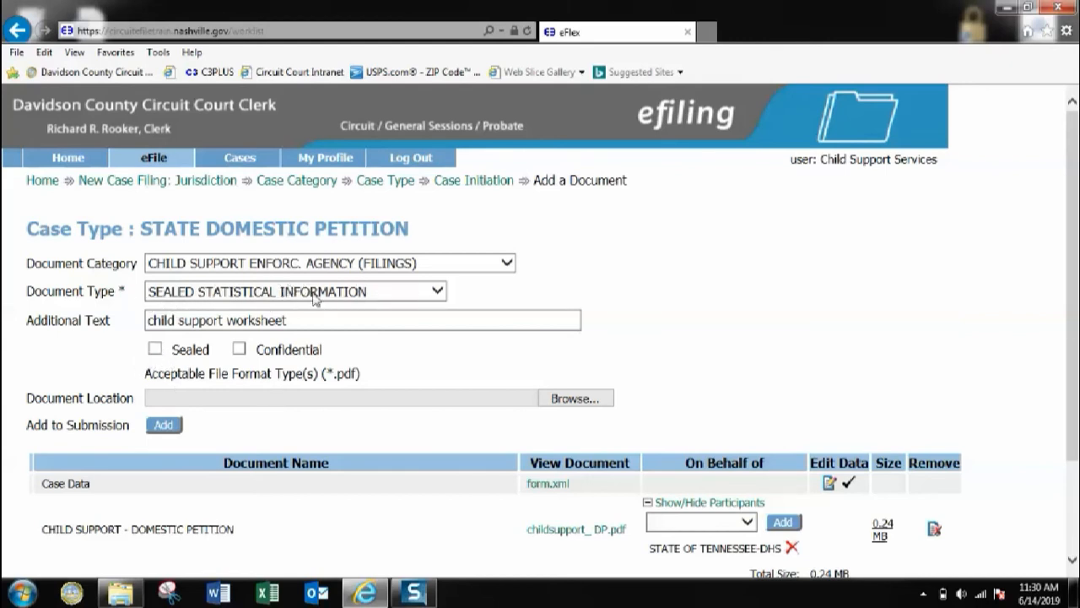
# Step: Attach E.pdf as the child support worksheet and add it to the submission
pyautogui.click(561, 400)
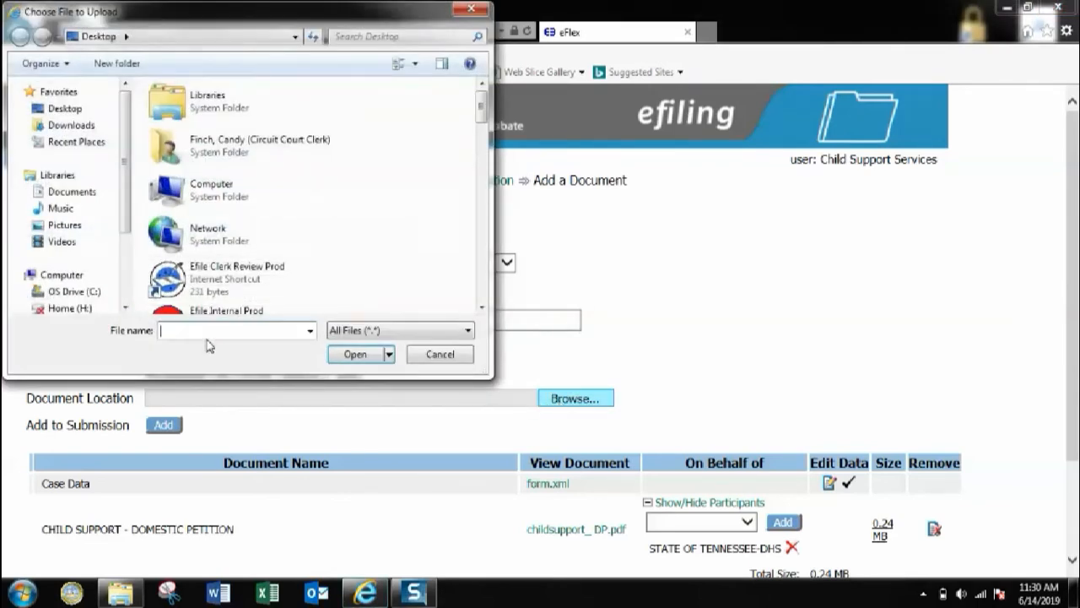
pyautogui.click(206, 337)
pyautogui.click(202, 357)
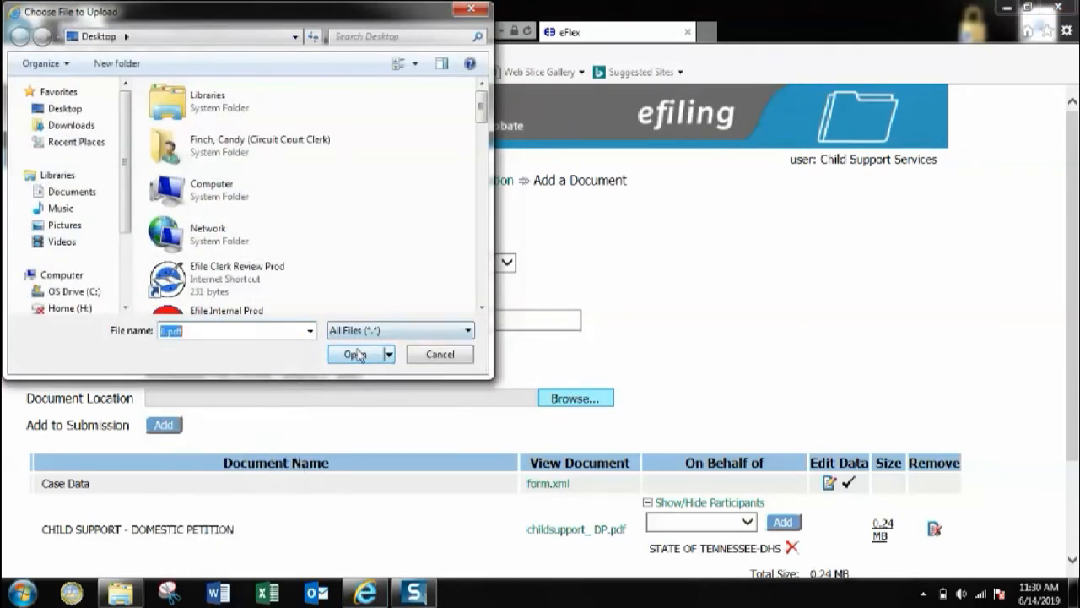
pyautogui.click(355, 355)
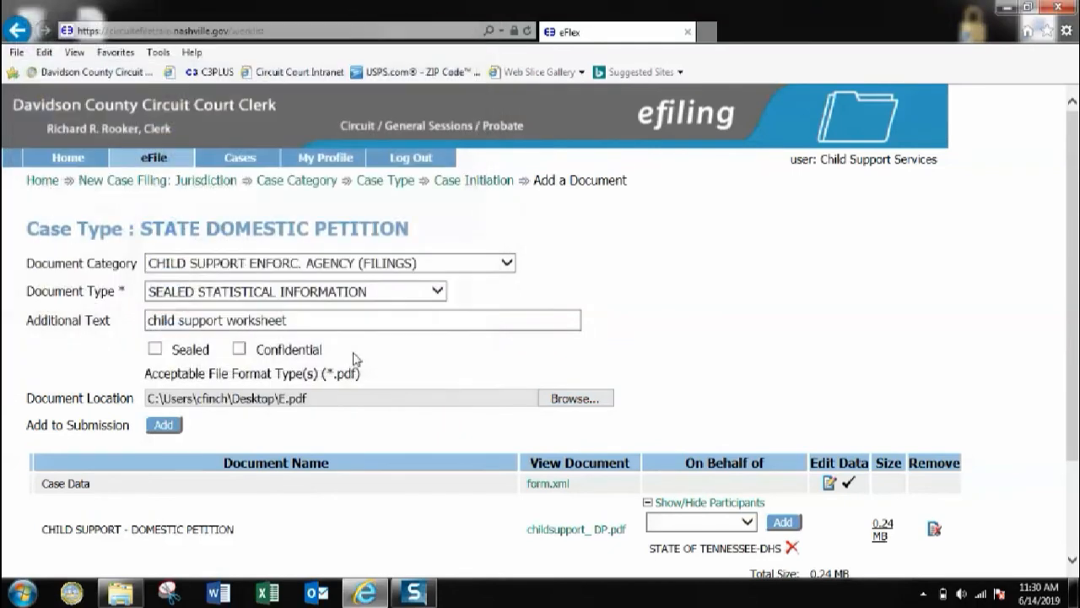
pyautogui.click(164, 425)
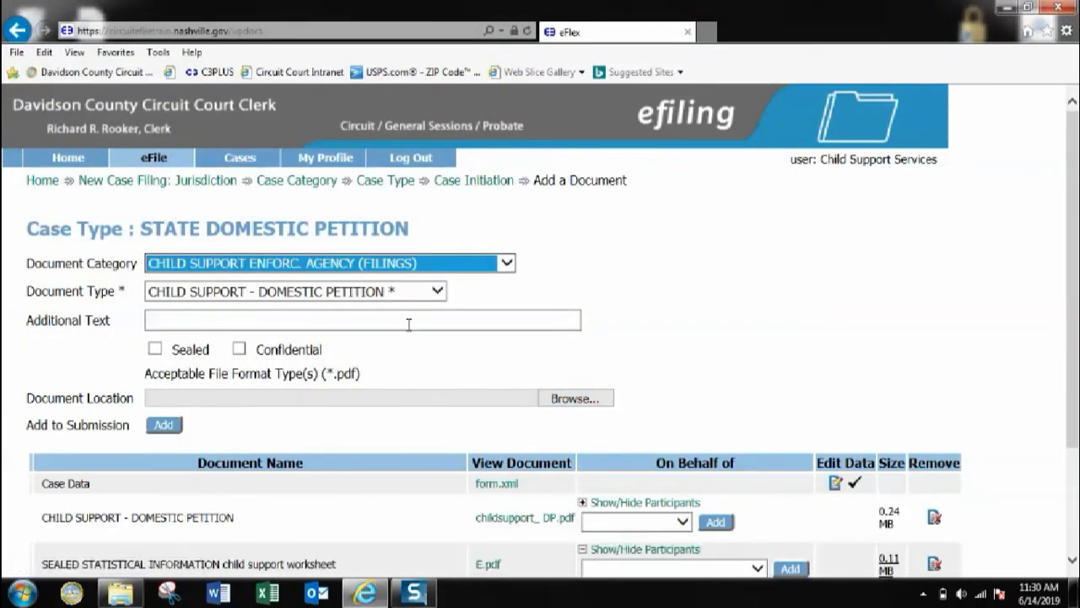
# Step: File the E.pdf worksheet on behalf of STATE OF TENNESSEE-DHS
pyautogui.scroll(-2, 418, 333)
pyautogui.click(756, 419)
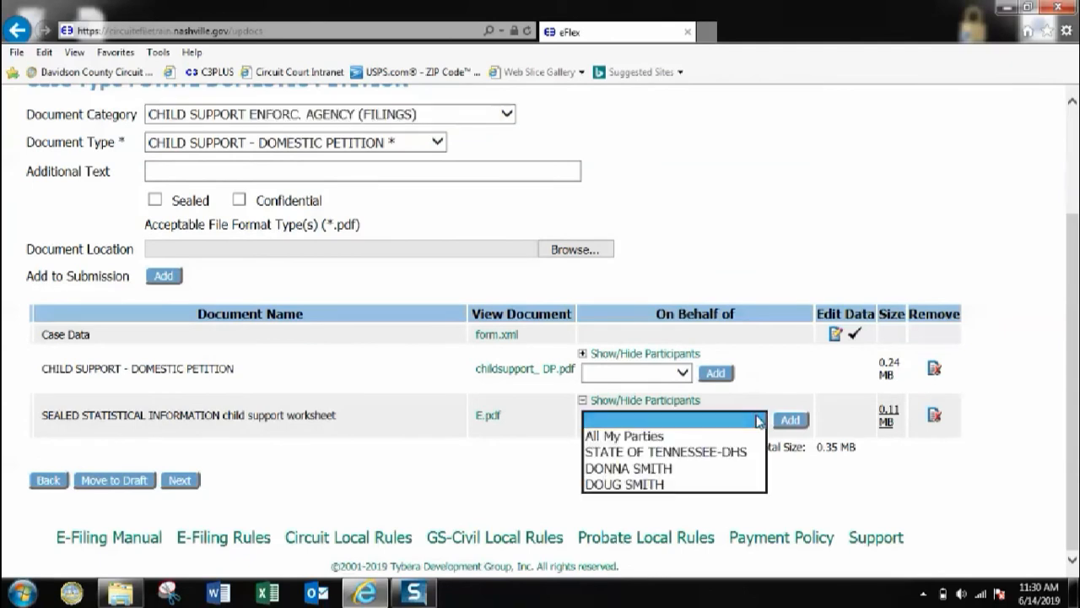
pyautogui.click(648, 440)
pyautogui.click(791, 421)
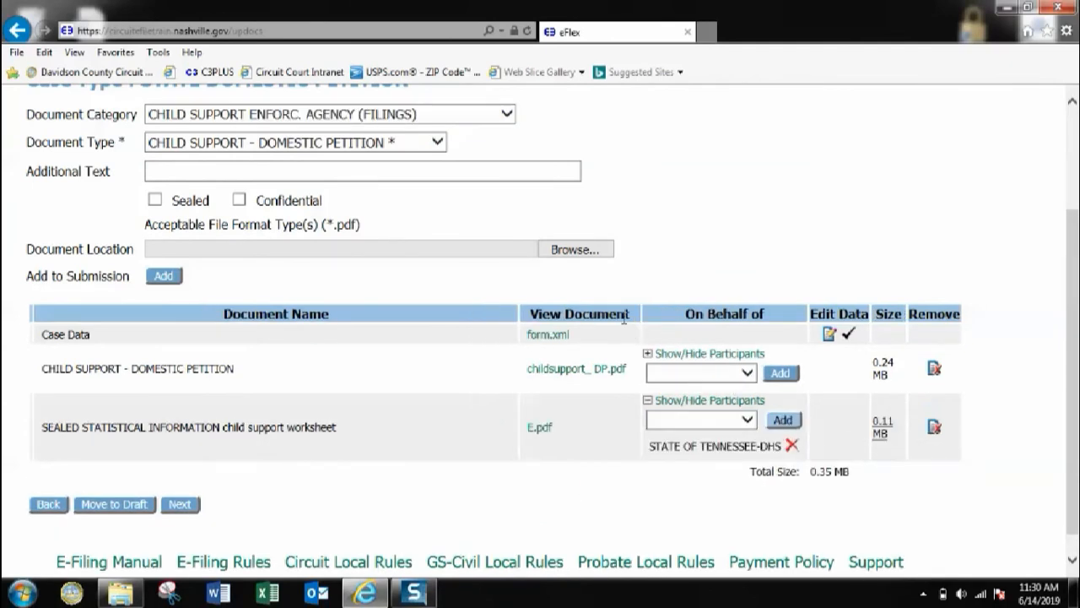
pyautogui.scroll(2, 480, 326)
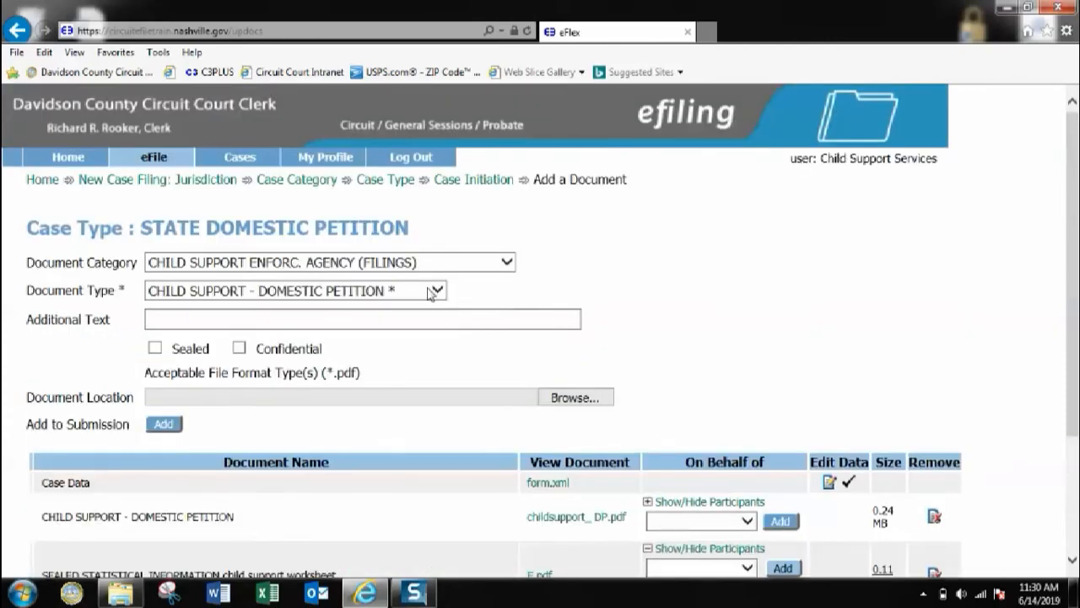
# Step: Keep the same category and set the document type to SHOW CAUSE ORDER (PROPOSED)
pyautogui.click(506, 263)
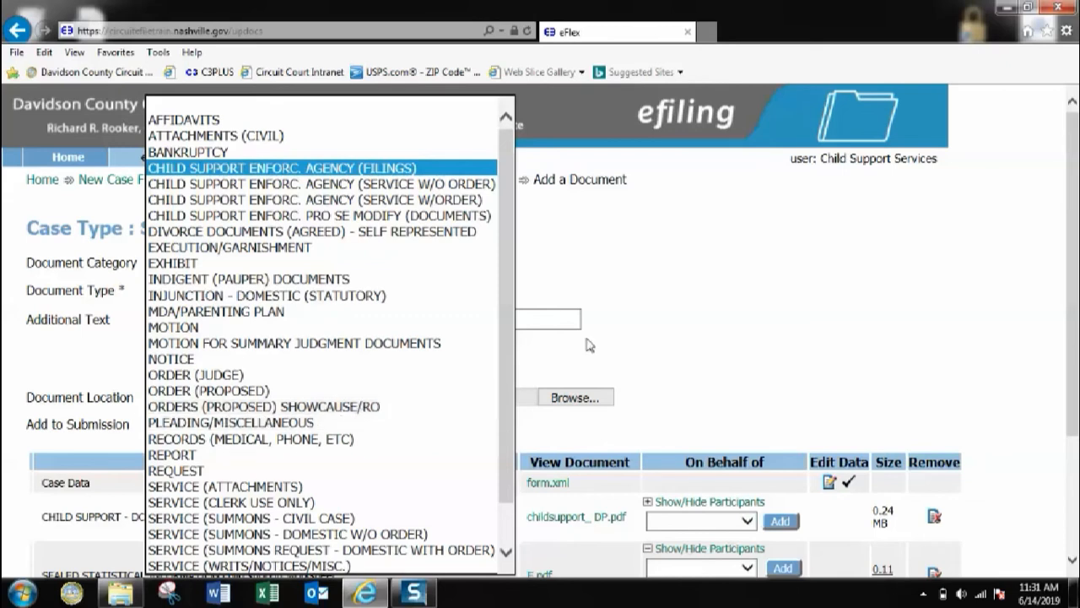
pyautogui.click(686, 322)
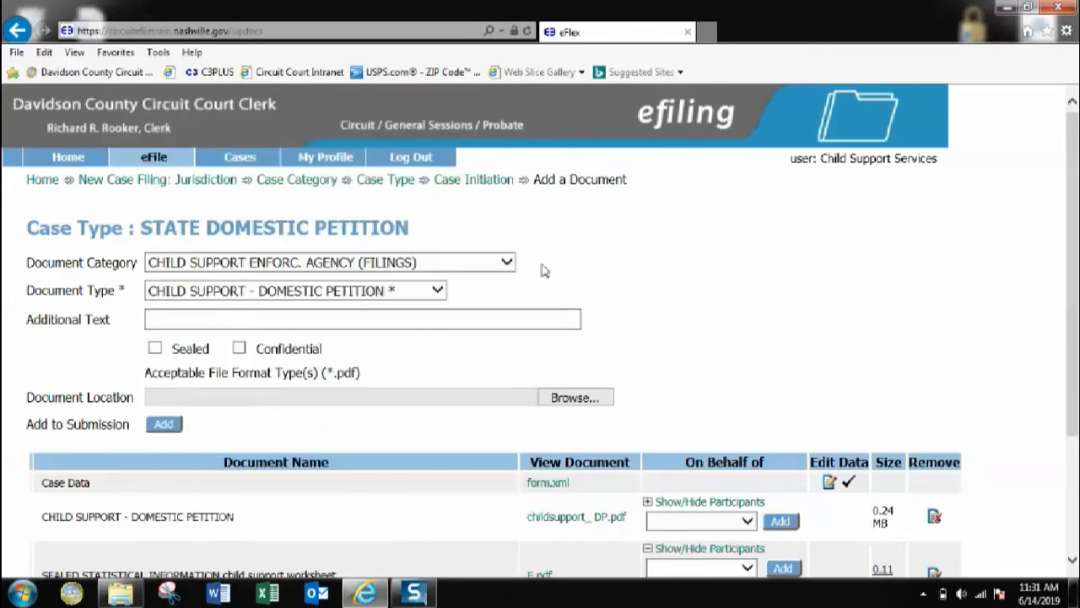
pyautogui.click(437, 291)
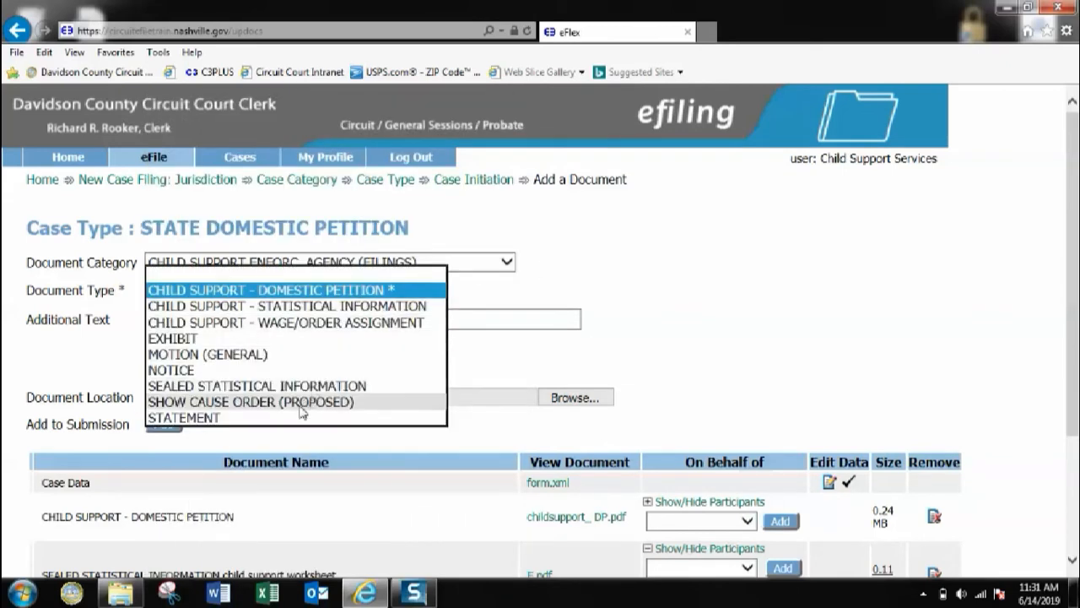
pyautogui.click(253, 402)
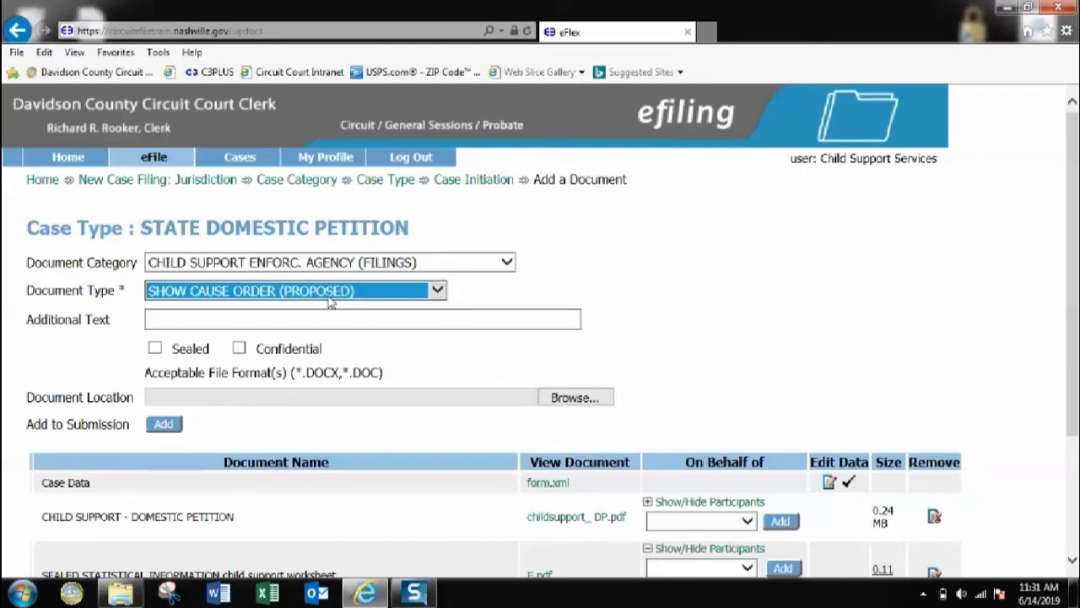
# Step: Attach NEW SHOWCAUSE_CSS.doc as the show cause order file
pyautogui.click(565, 406)
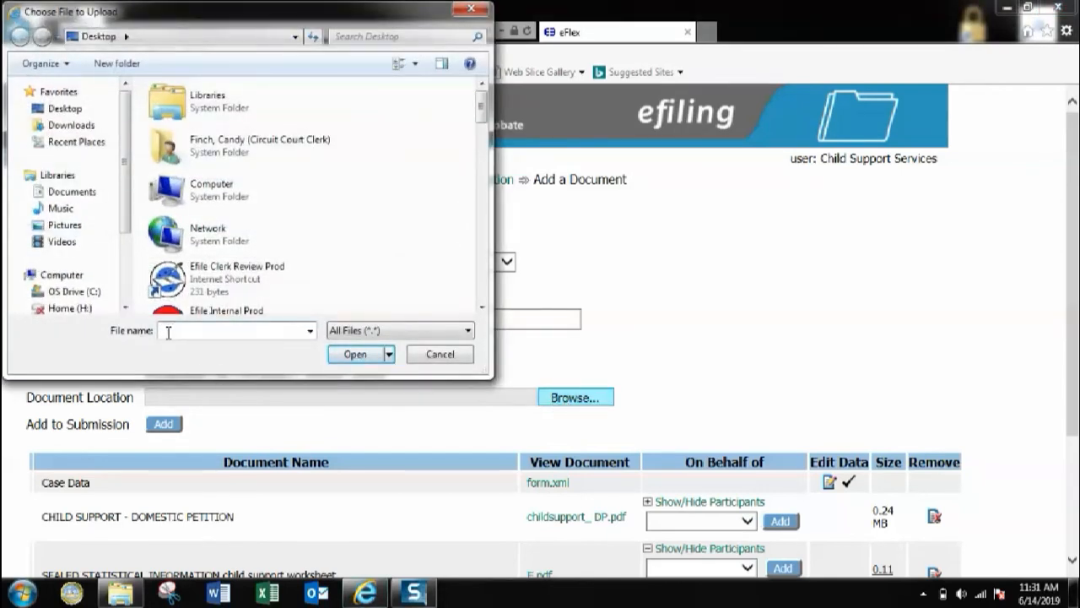
pyautogui.write('new')
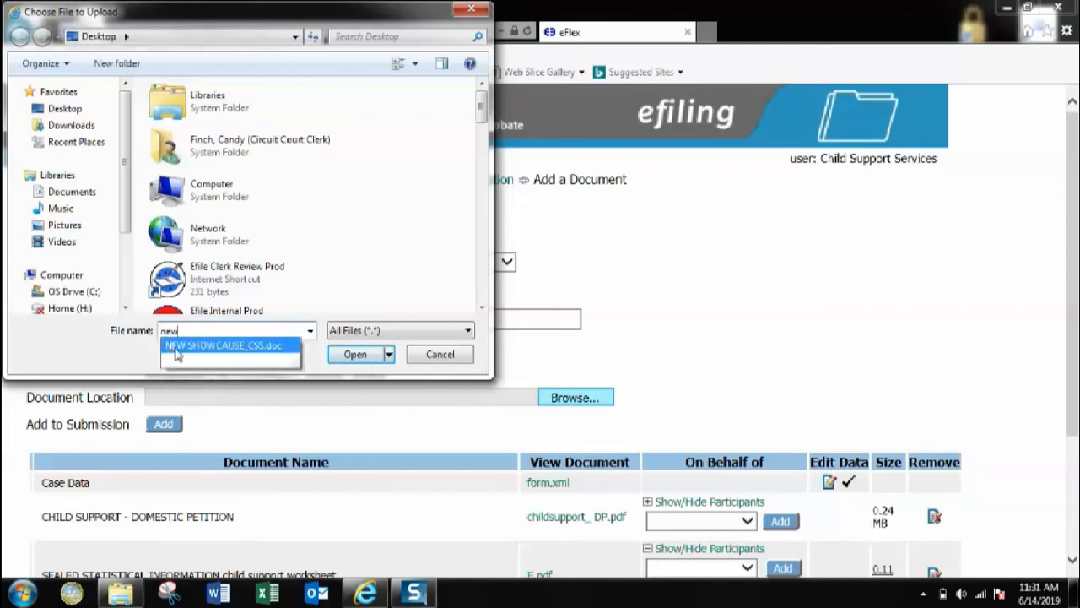
pyautogui.click(175, 346)
pyautogui.click(351, 354)
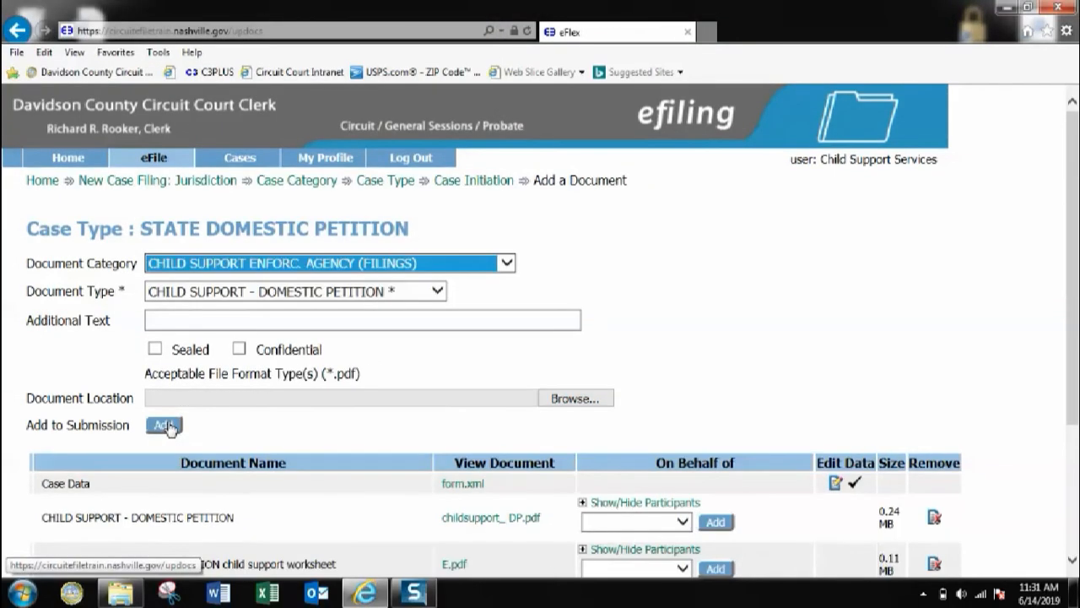
pyautogui.scroll(-3, 435, 291)
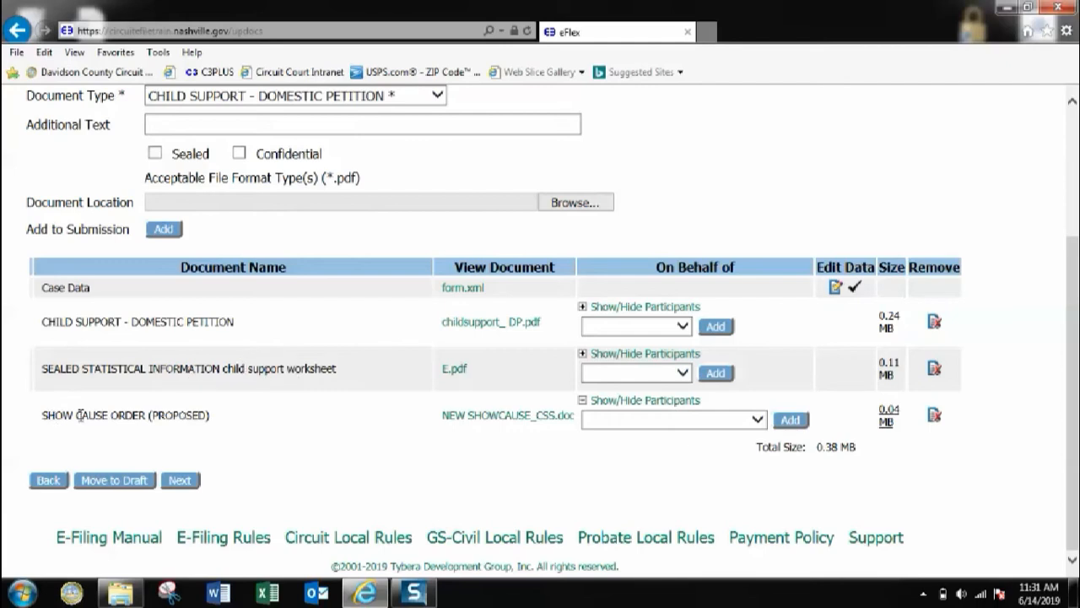
pyautogui.scroll(3, 288, 336)
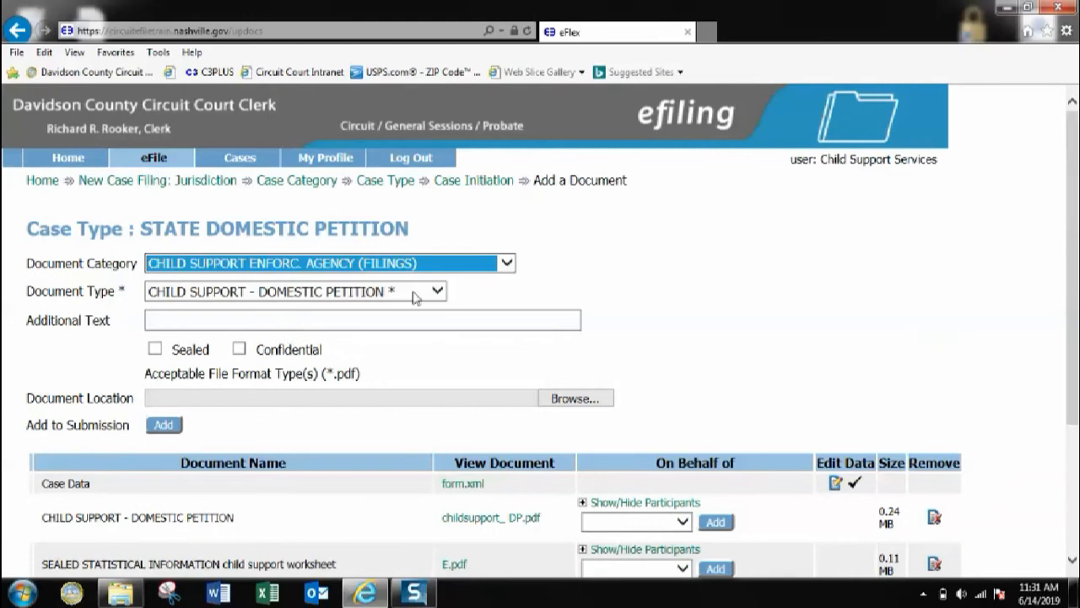
# Step: Add a Davidson County Sheriff summons request under CHILD SUPPORT ENFORC. AGENCY (SERVICE W/ORDER)
pyautogui.click(508, 268)
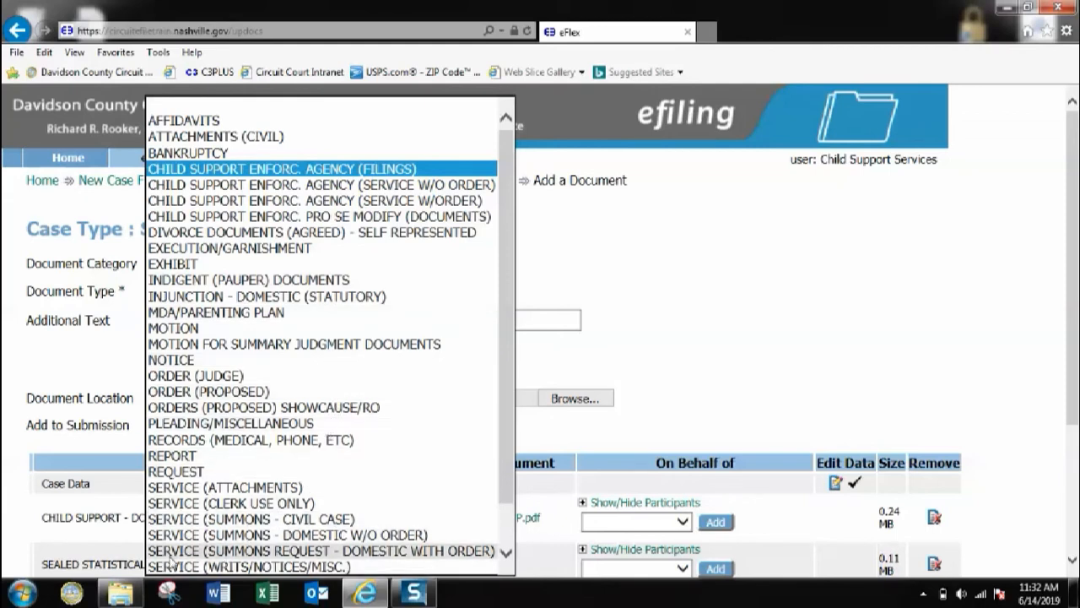
pyautogui.click(73, 280)
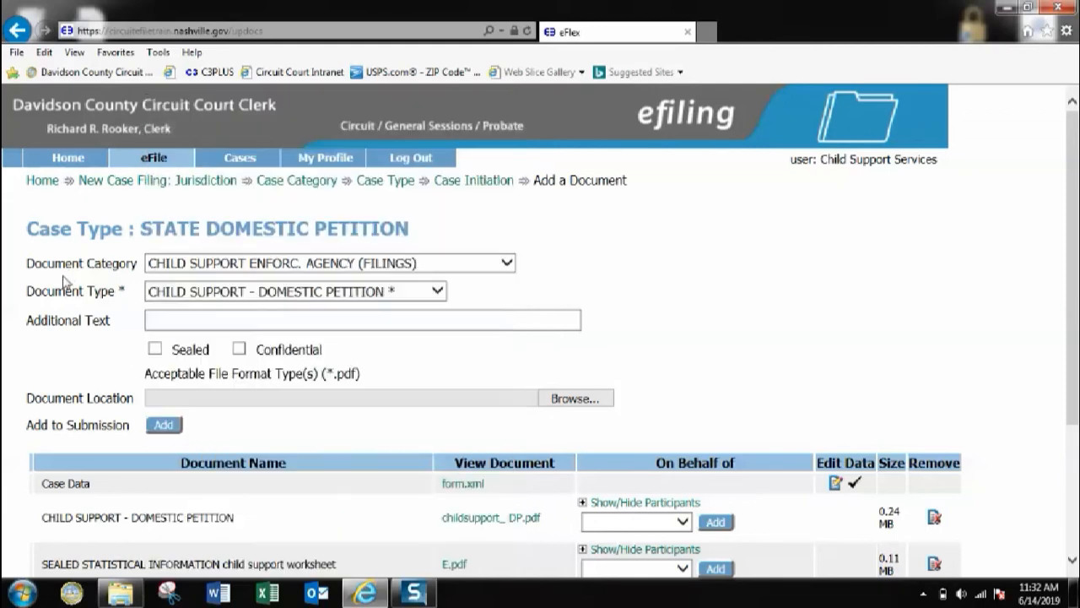
pyautogui.click(507, 262)
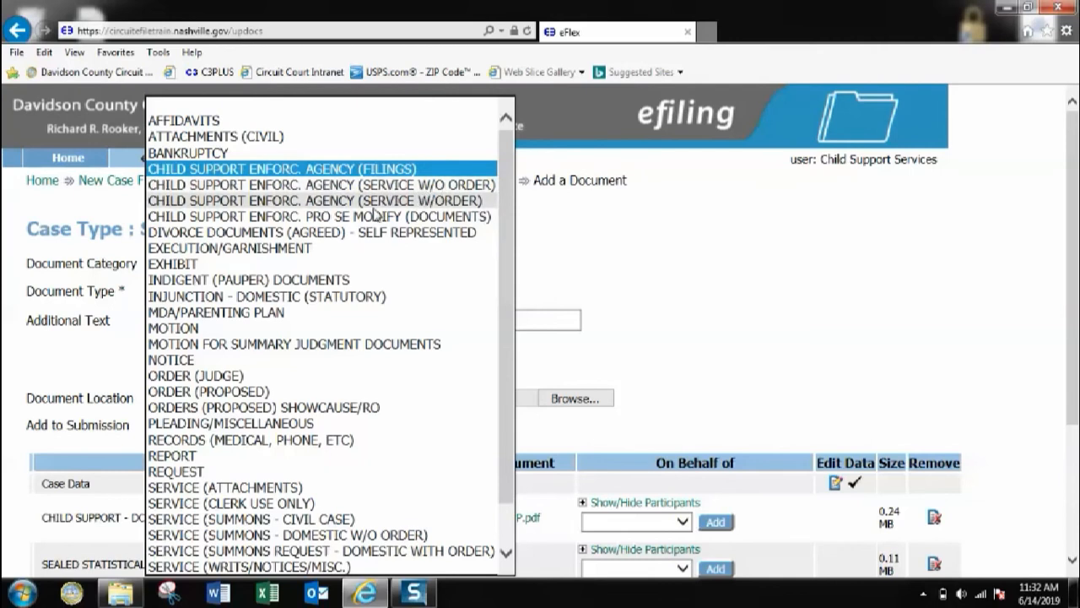
pyautogui.click(191, 203)
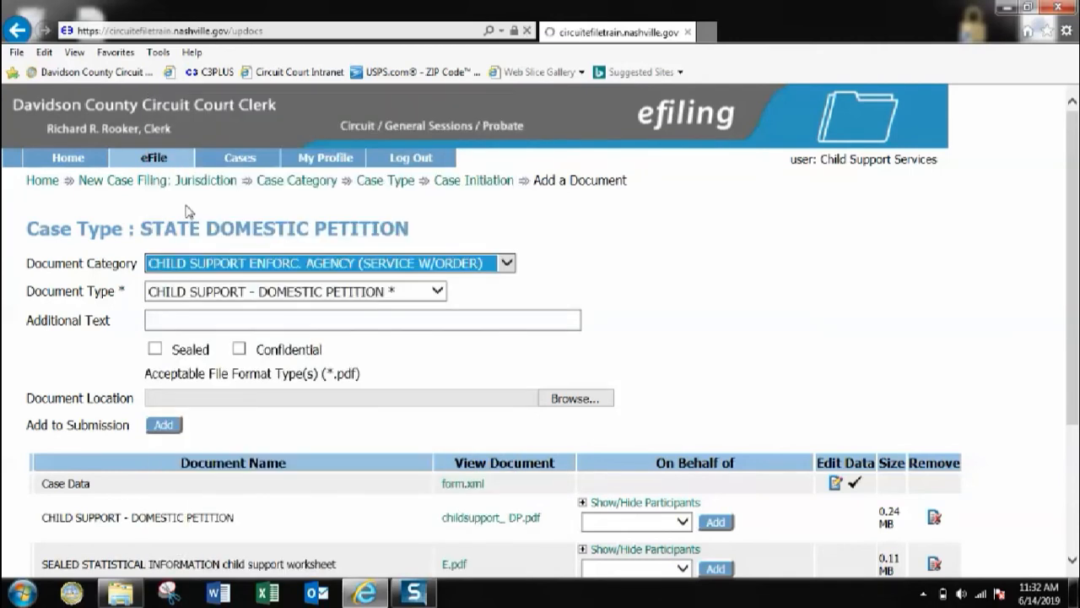
pyautogui.click(203, 295)
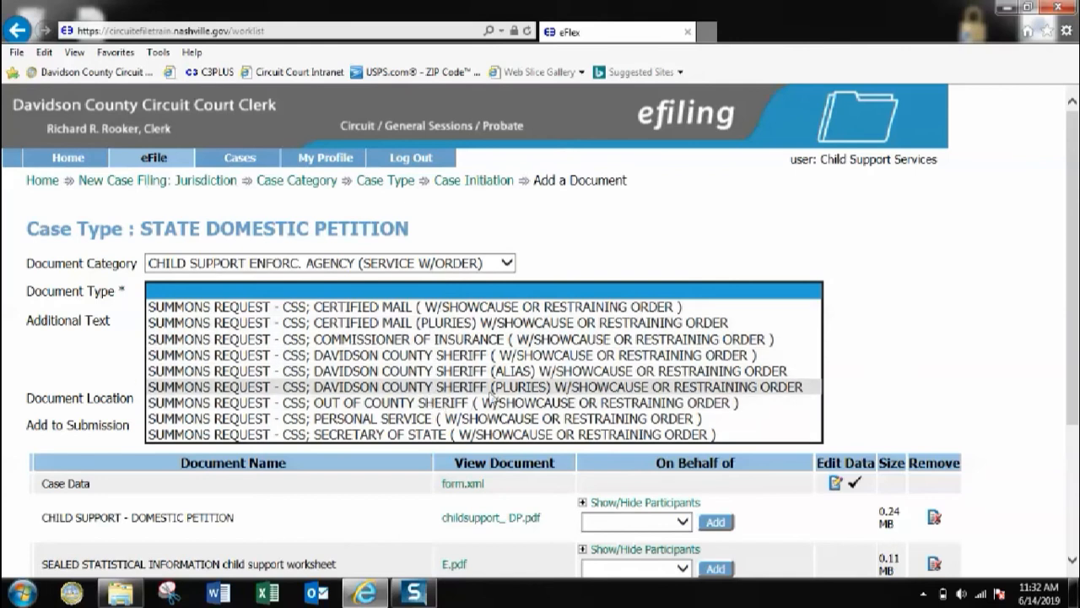
pyautogui.click(427, 356)
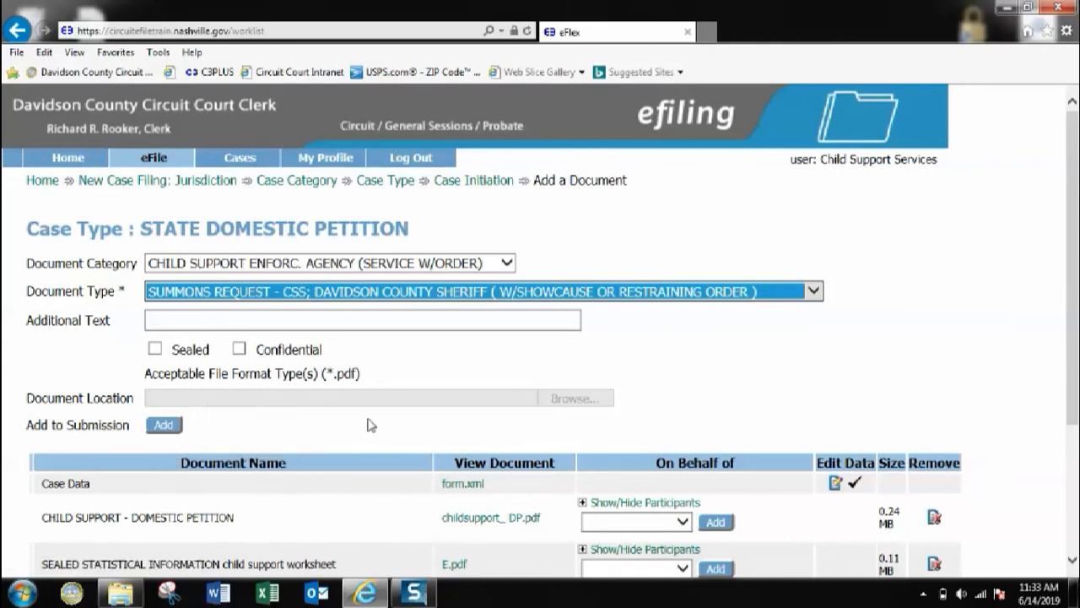
pyautogui.click(164, 425)
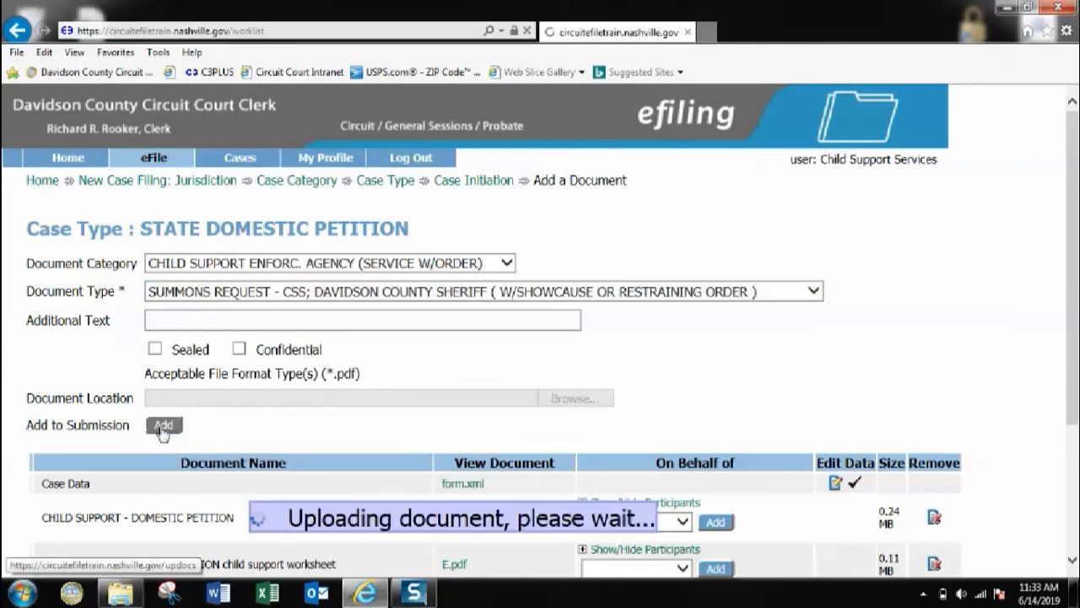
# Step: Set STATE OF TENNESSEE-DHS as requesting party and the respondent as party to be served
pyautogui.scroll(-3, 164, 406)
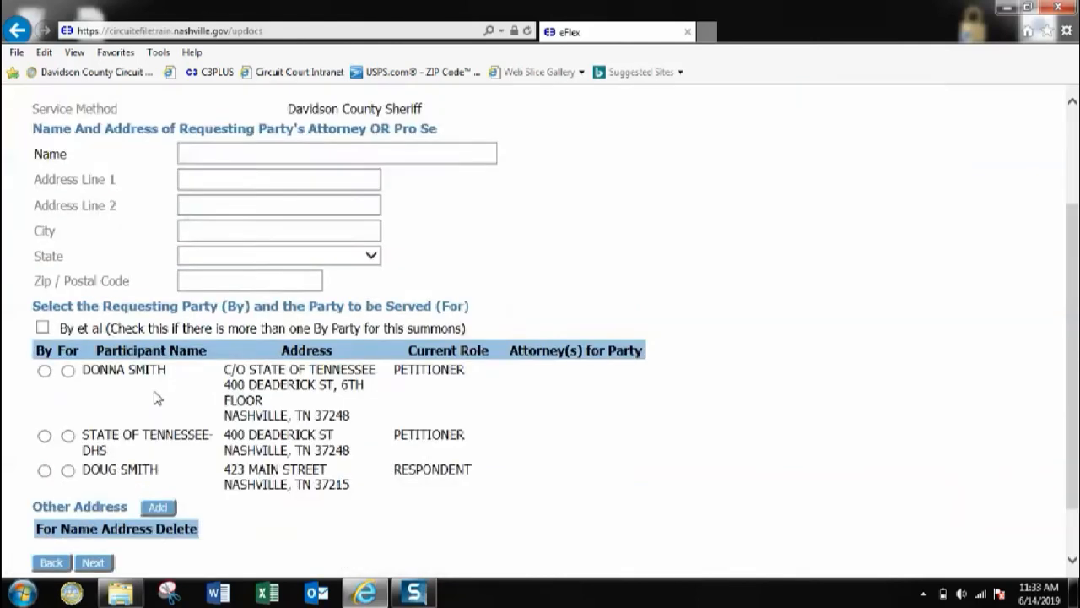
pyautogui.scroll(3, 164, 386)
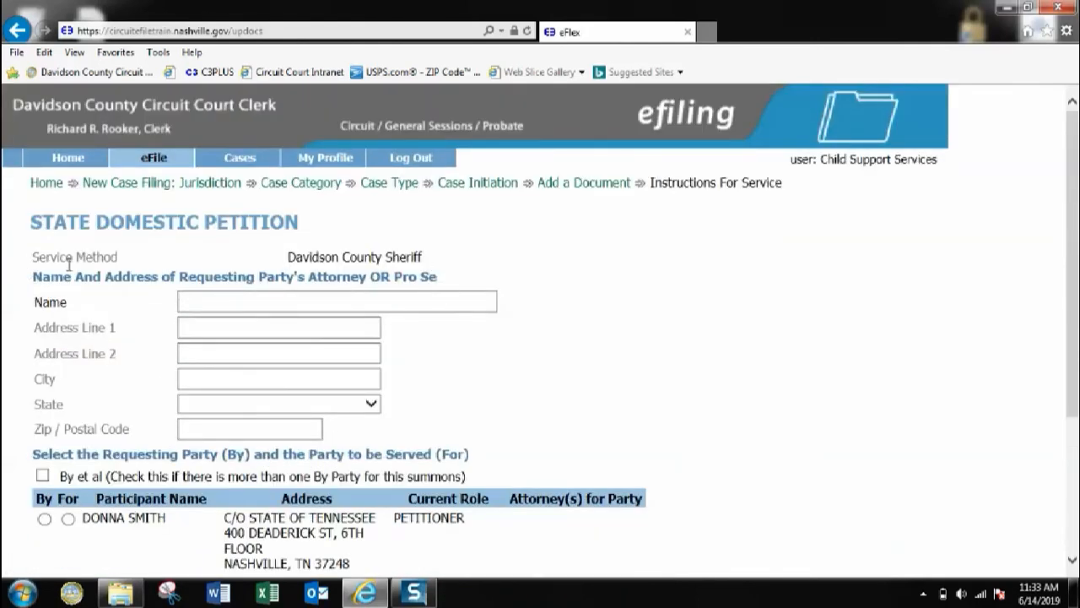
pyautogui.scroll(-3, 84, 310)
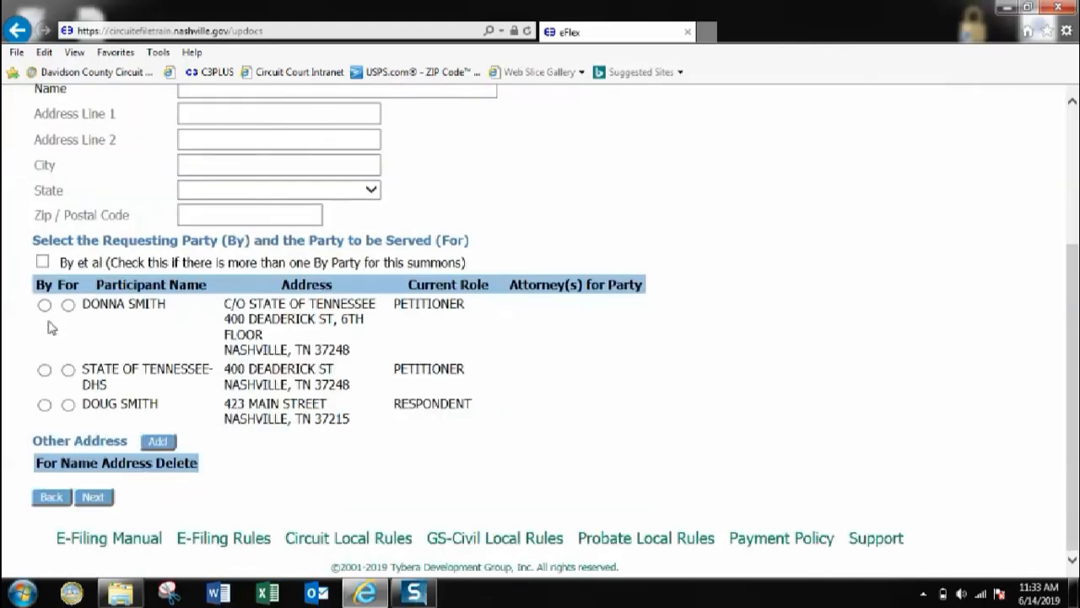
pyautogui.click(44, 370)
pyautogui.click(68, 406)
# Step: Start an Other Address entry for the respondent, discard it, and continue to the document list
pyautogui.click(160, 442)
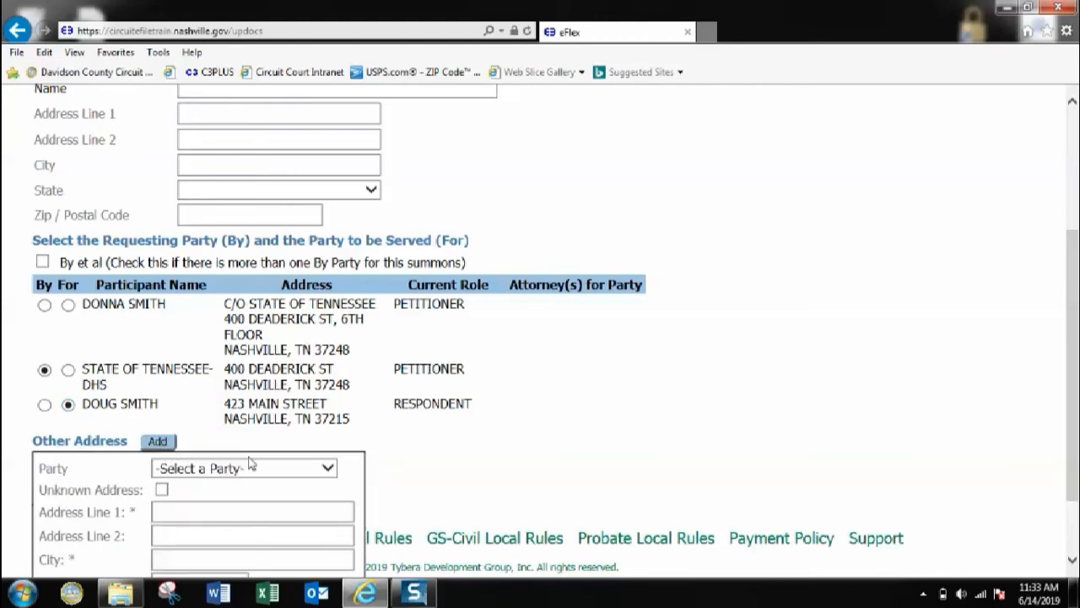
pyautogui.scroll(-1, 250, 463)
pyautogui.click(253, 379)
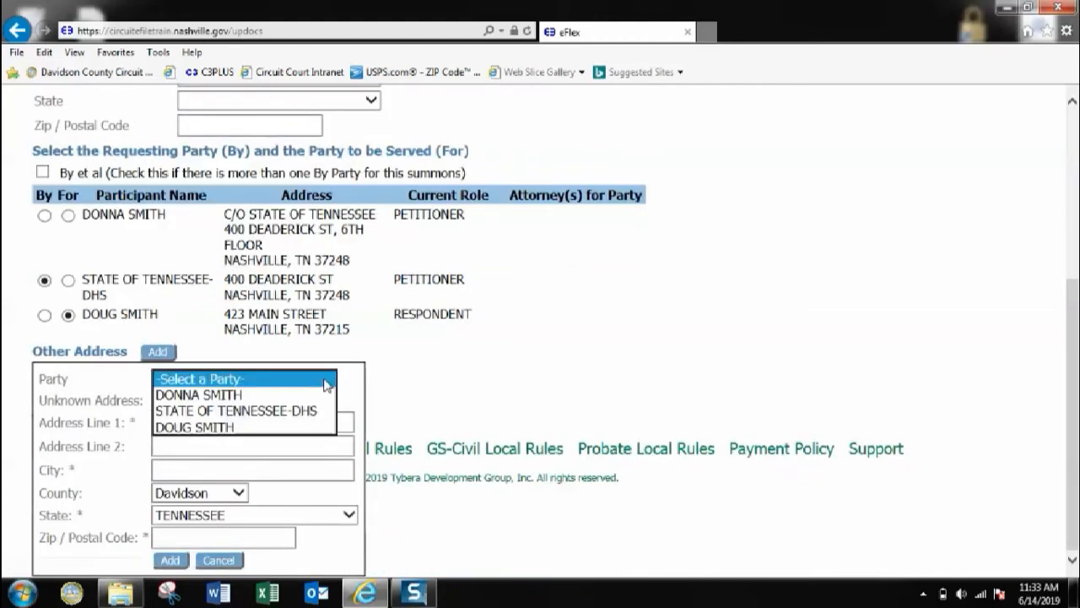
pyautogui.click(217, 429)
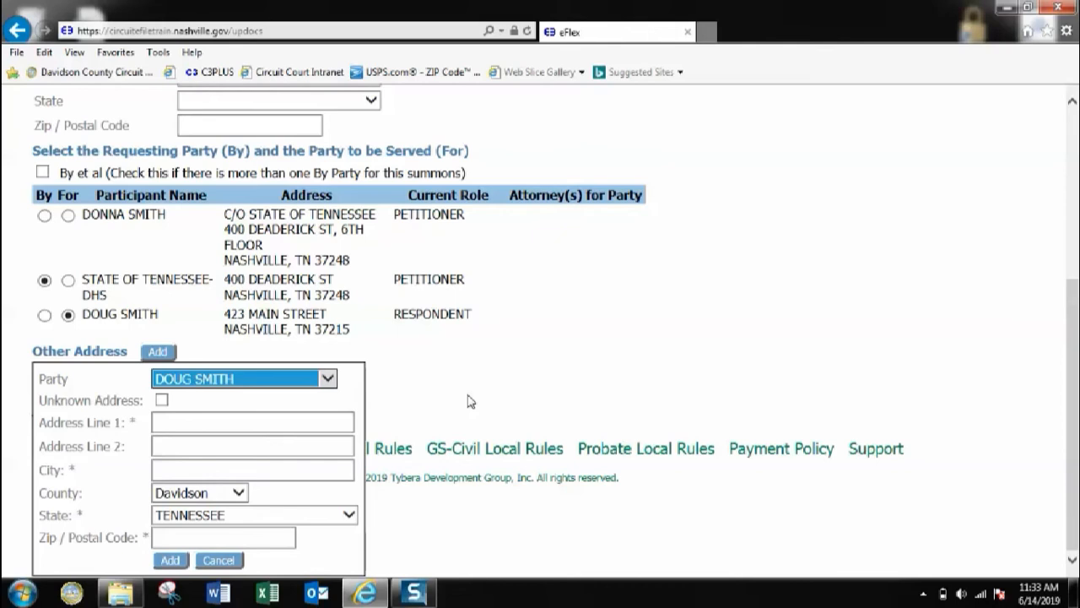
pyautogui.moveTo(383, 419); pyautogui.dragTo(505, 407)
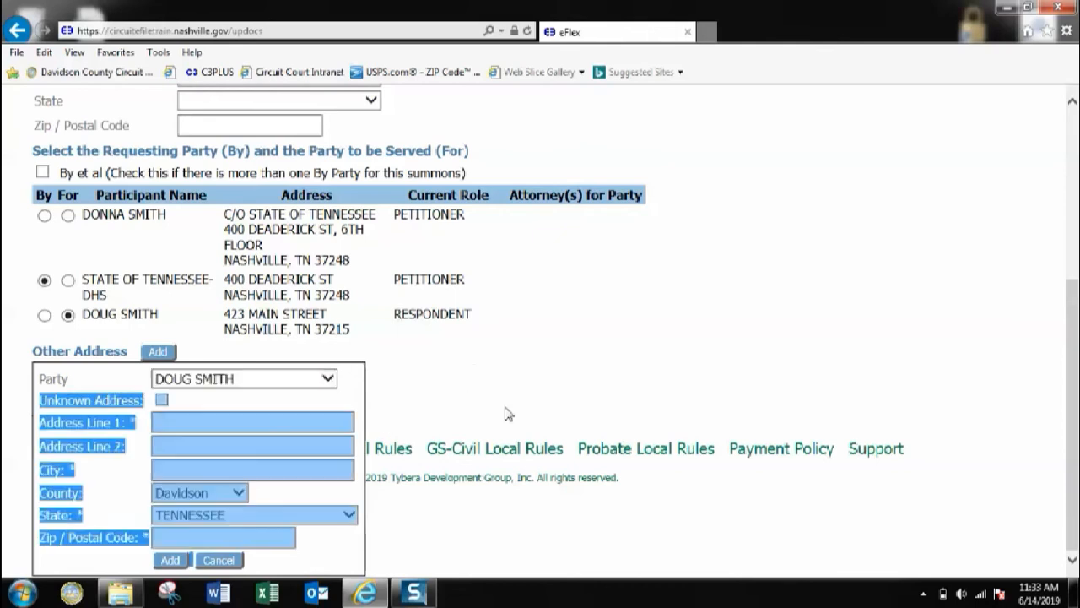
pyautogui.click(472, 342)
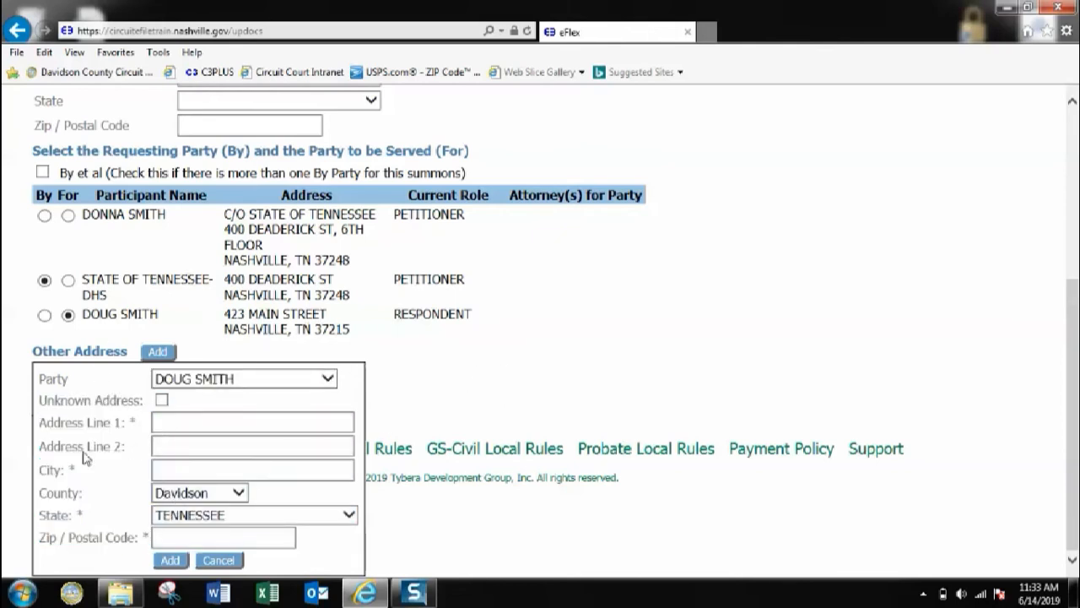
pyautogui.click(218, 561)
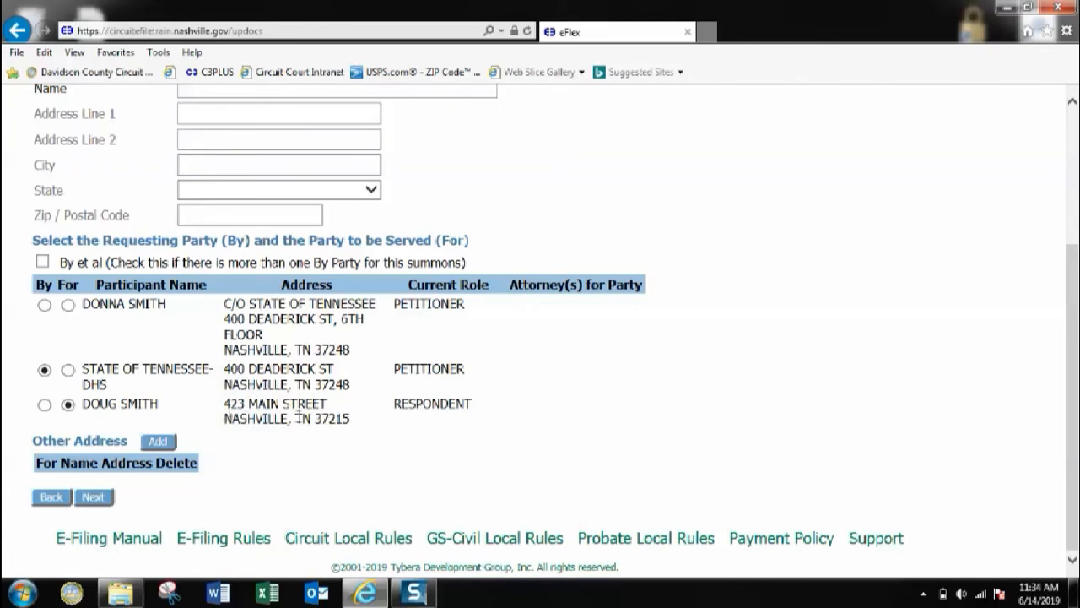
pyautogui.click(102, 499)
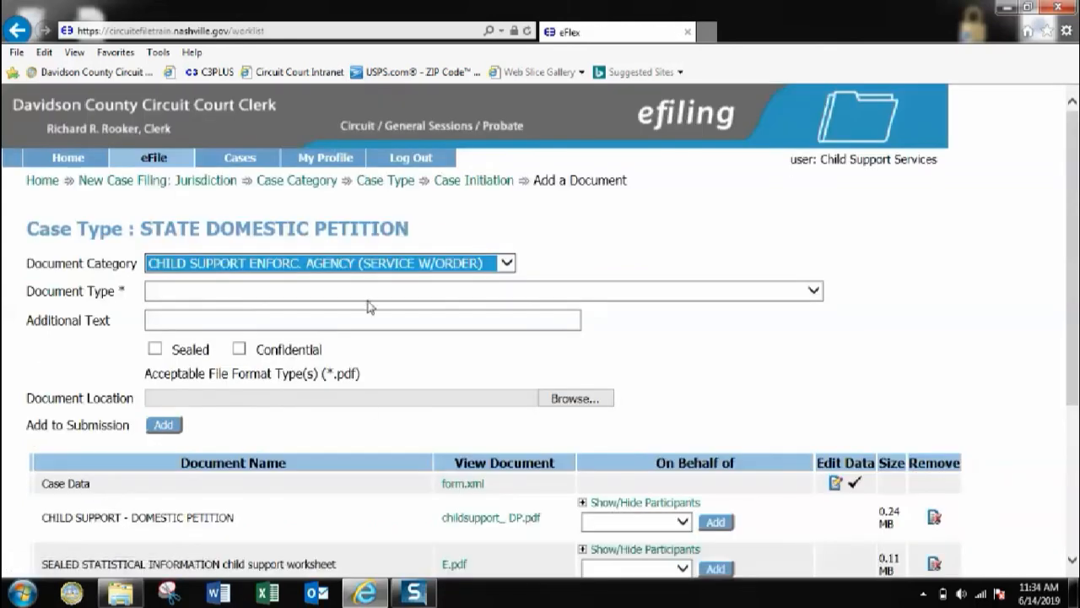
# Step: Add STATE OF TENNESSEE-DHS as On Behalf Of party for both rows, then proceed to review
pyautogui.scroll(-4, 369, 306)
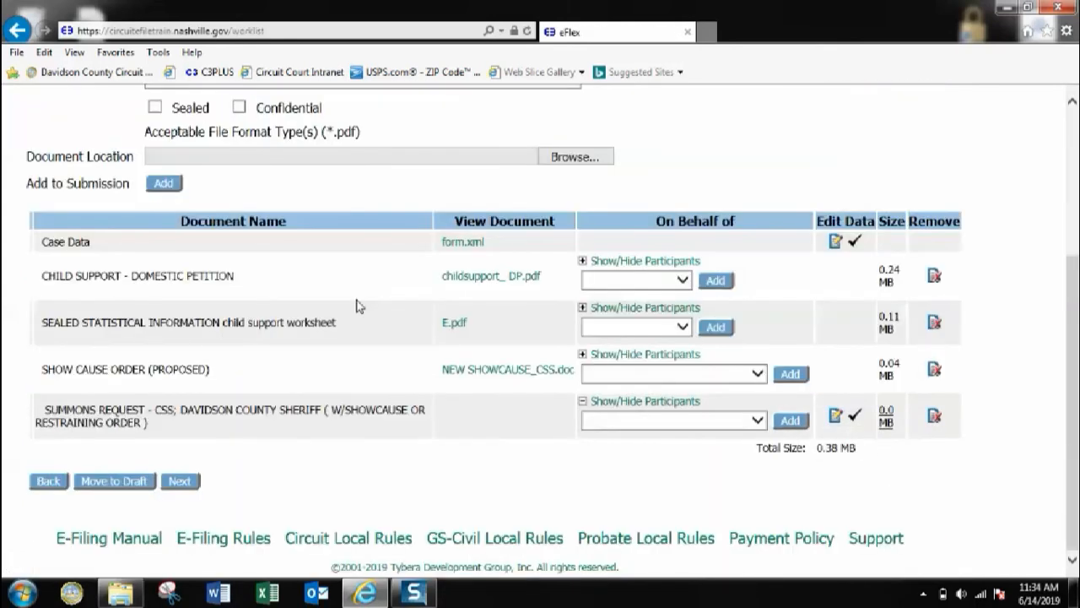
pyautogui.click(757, 374)
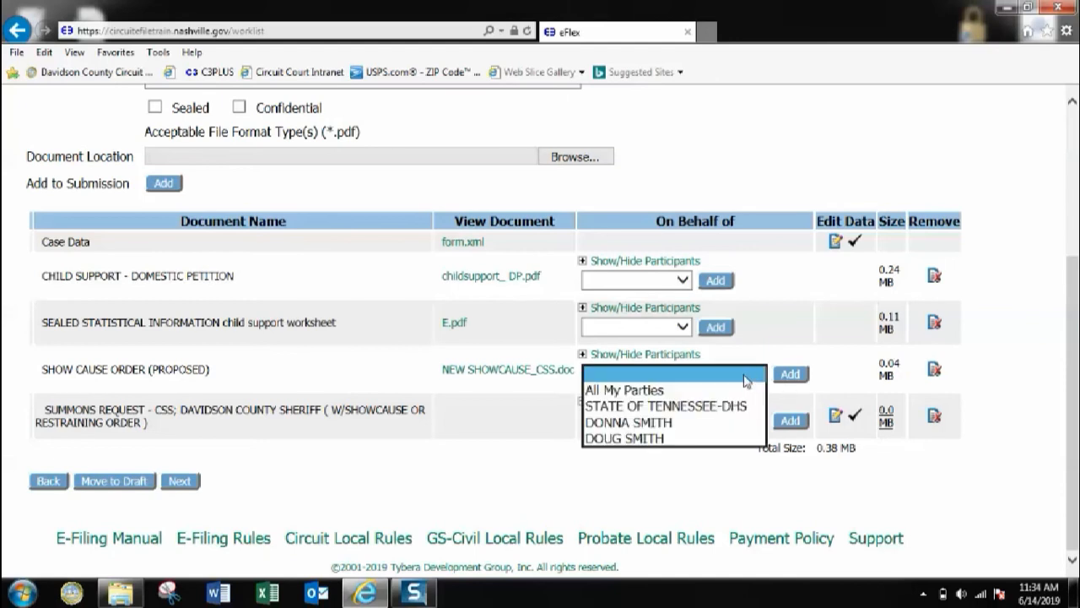
pyautogui.click(668, 410)
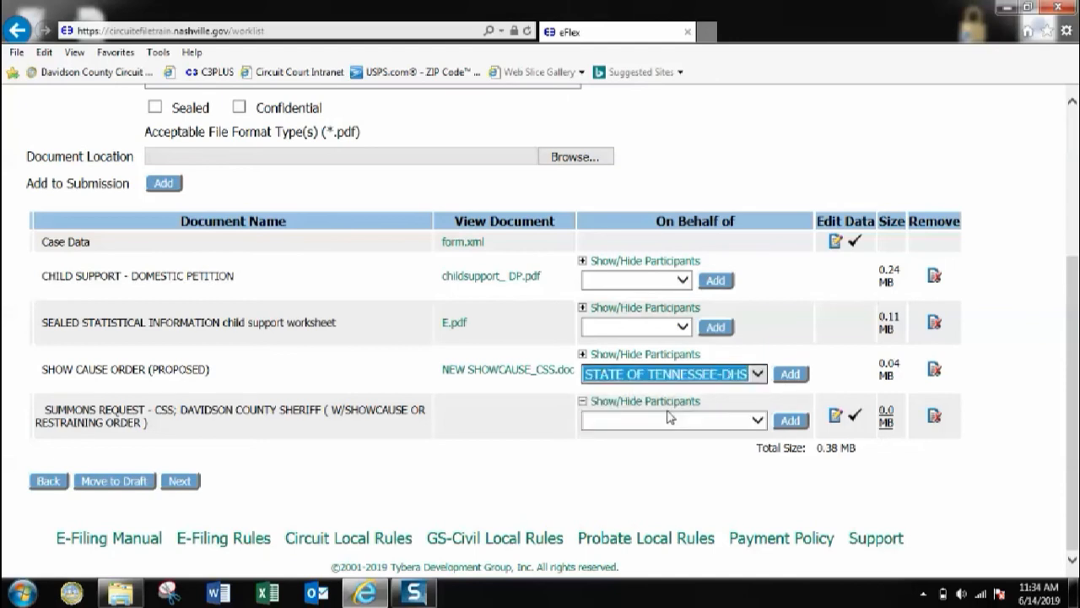
pyautogui.click(757, 420)
pyautogui.click(713, 454)
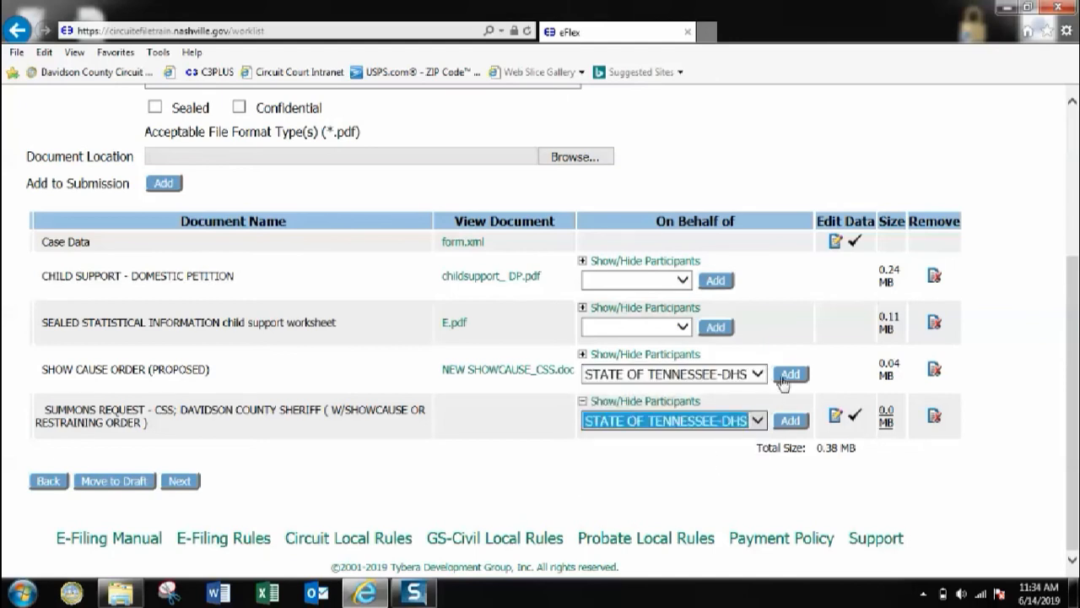
pyautogui.click(788, 375)
pyautogui.click(791, 445)
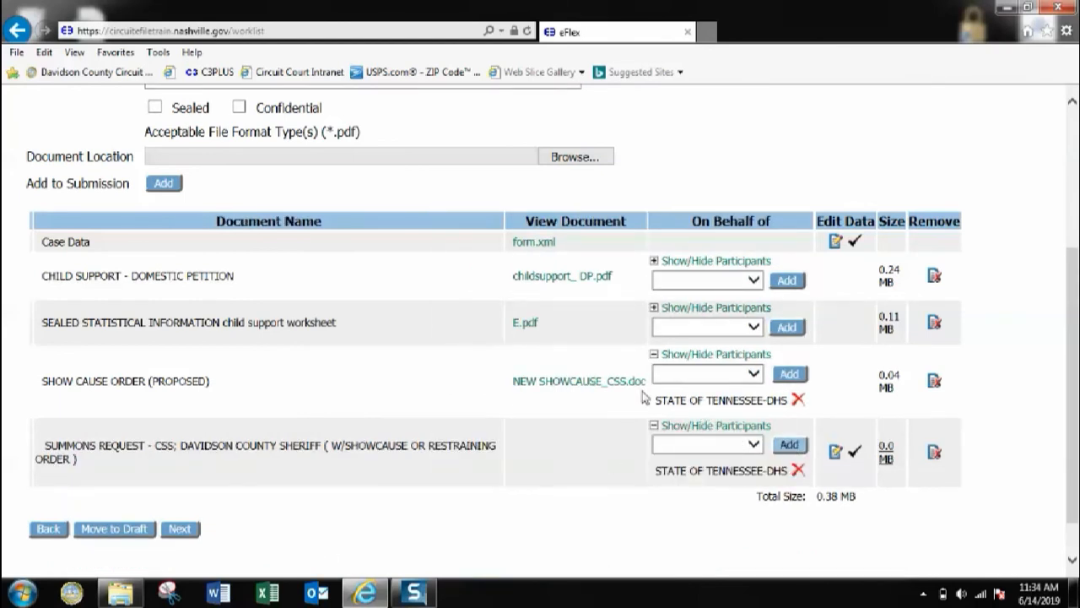
pyautogui.click(175, 536)
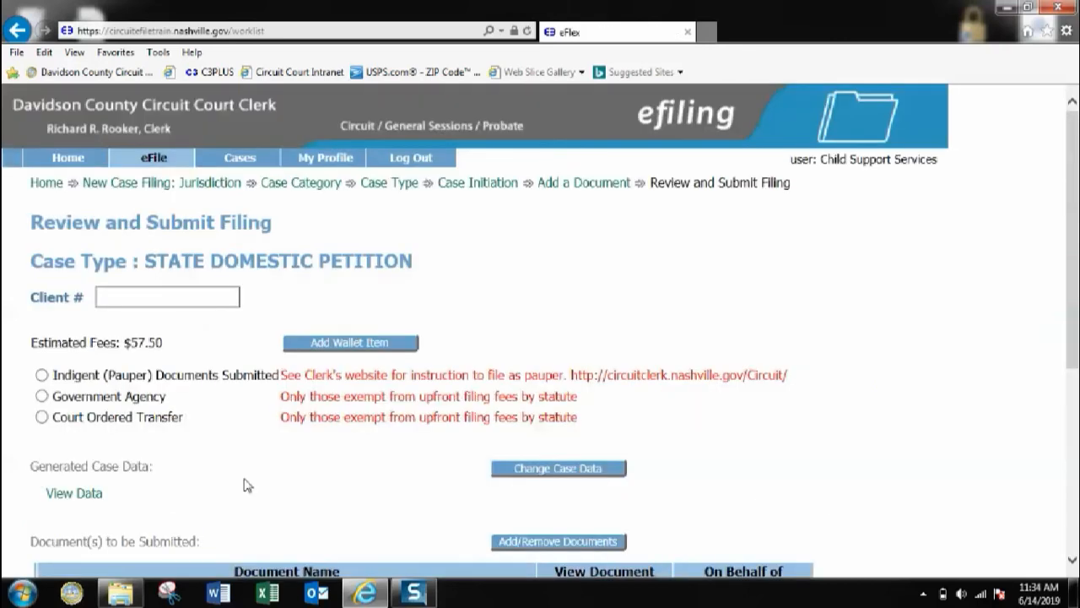
# Step: Check the $57.50 estimated fees and the case data, then go back to the document list
pyautogui.scroll(-2, 242, 450)
pyautogui.scroll(1, 242, 452)
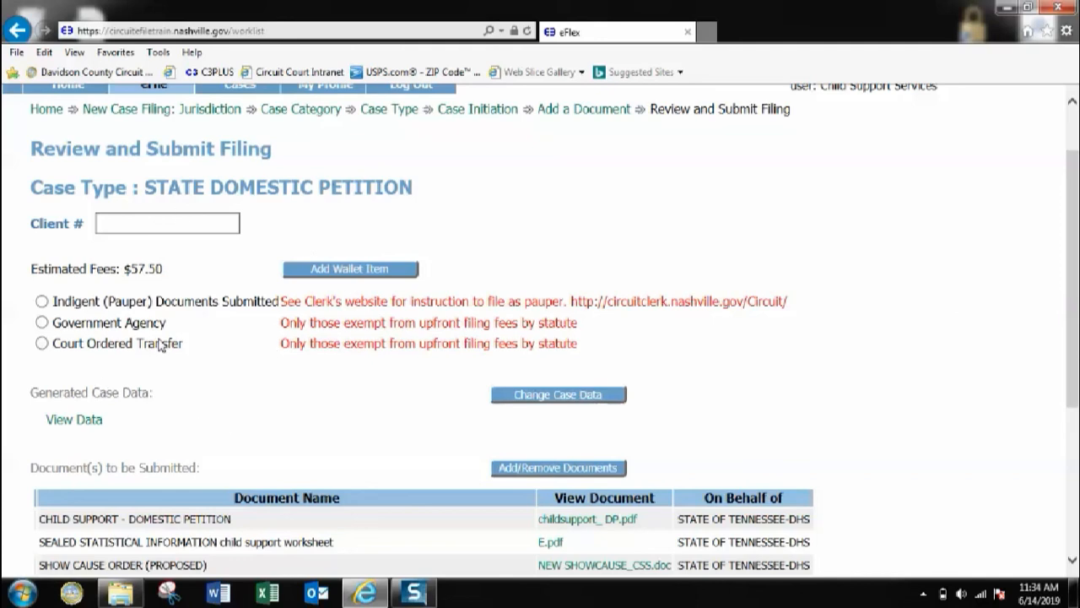
pyautogui.scroll(-1, 185, 328)
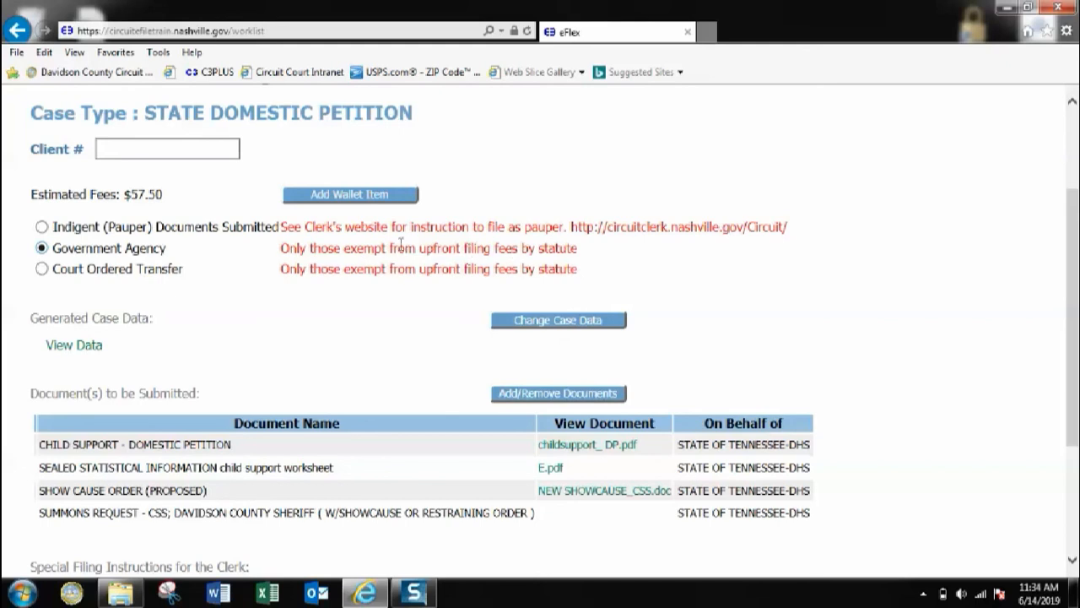
pyautogui.scroll(-5, 138, 299)
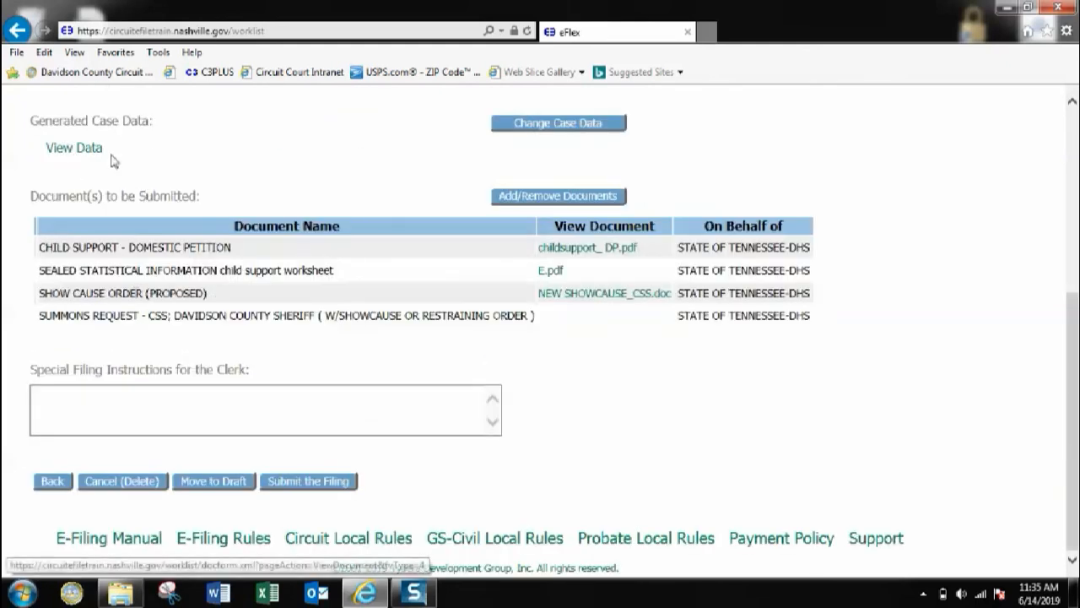
pyautogui.click(533, 131)
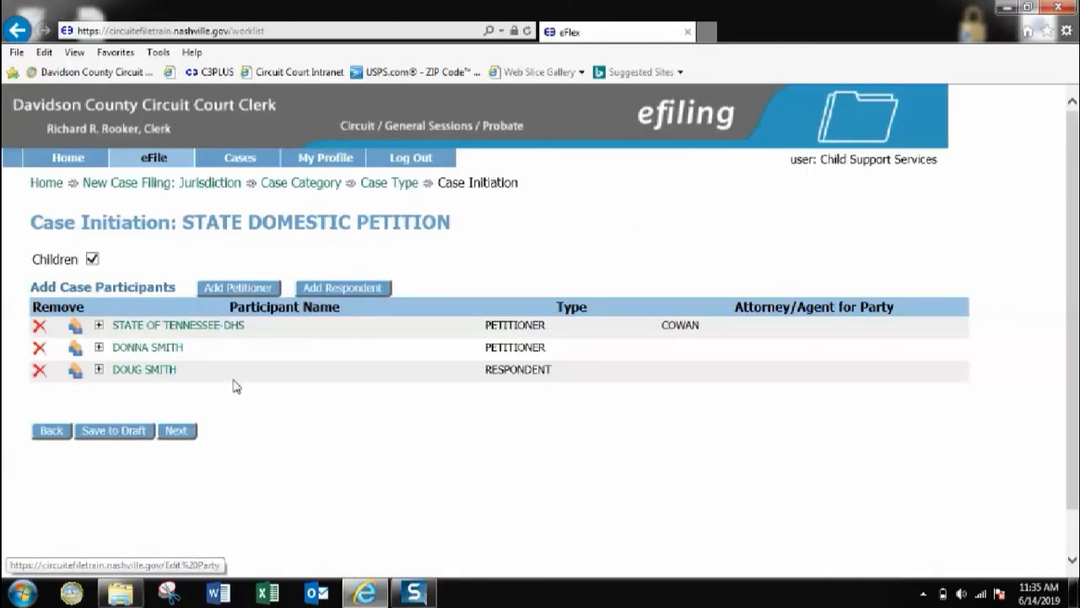
pyautogui.click(176, 439)
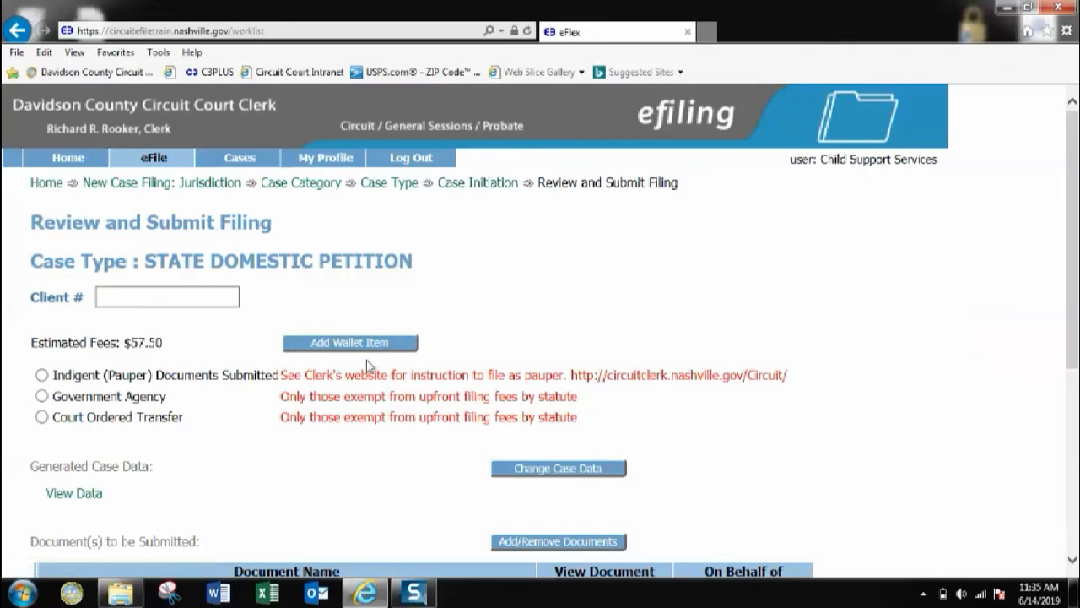
pyautogui.scroll(-3, 254, 376)
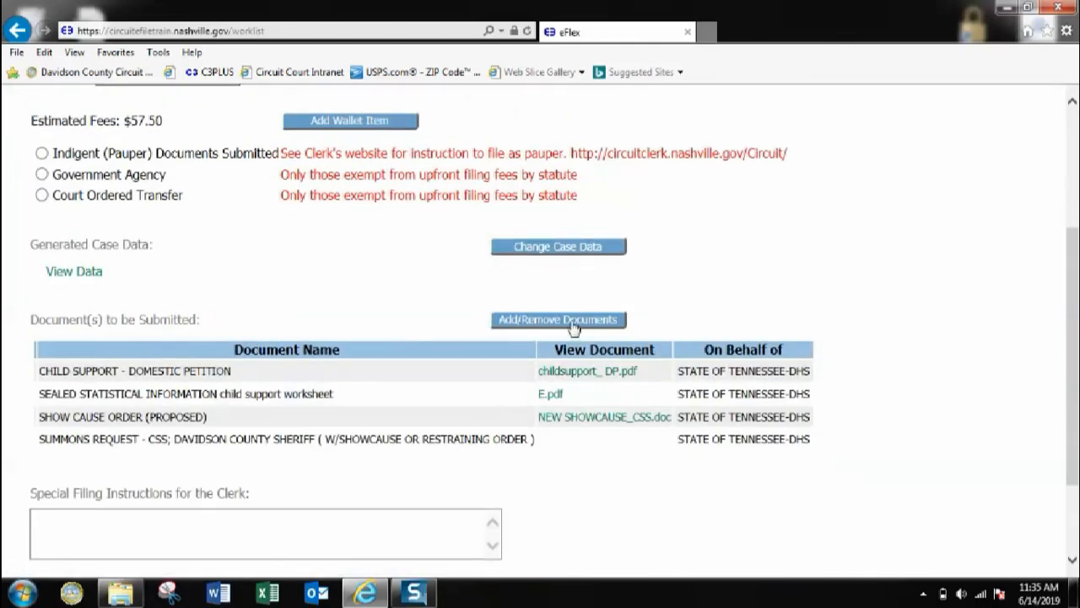
pyautogui.click(521, 327)
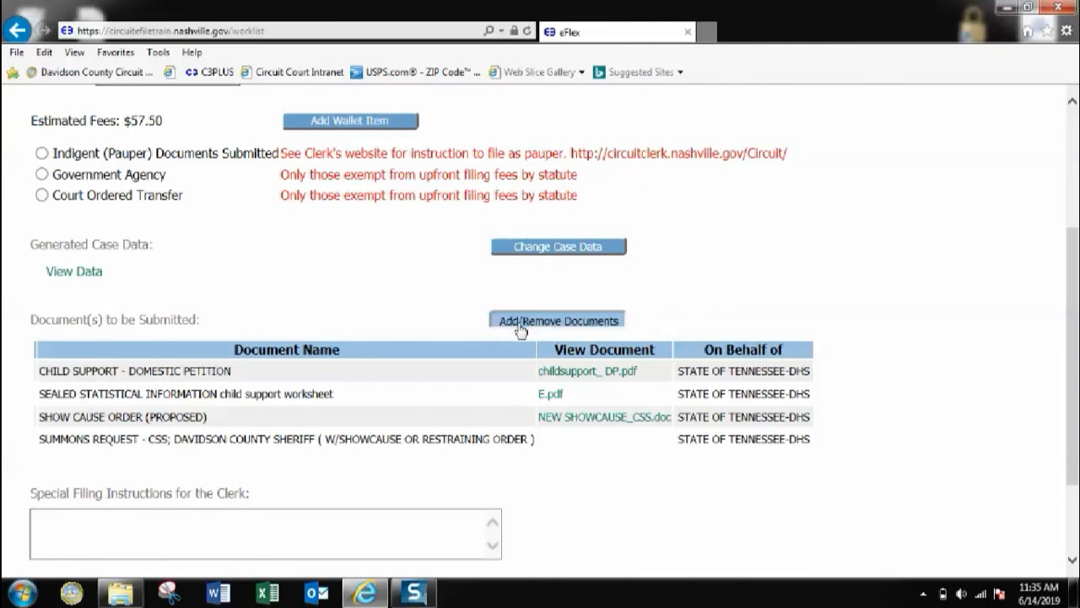
# Step: Leave the documents unchanged and go back to Review and Submit Filing
pyautogui.scroll(-3, 328, 343)
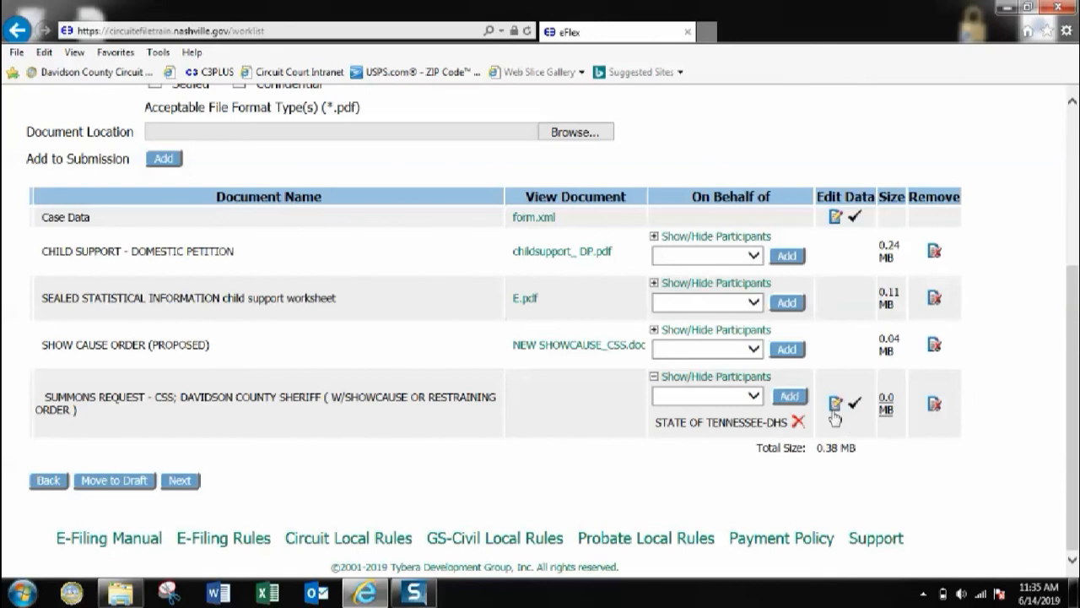
pyautogui.click(189, 484)
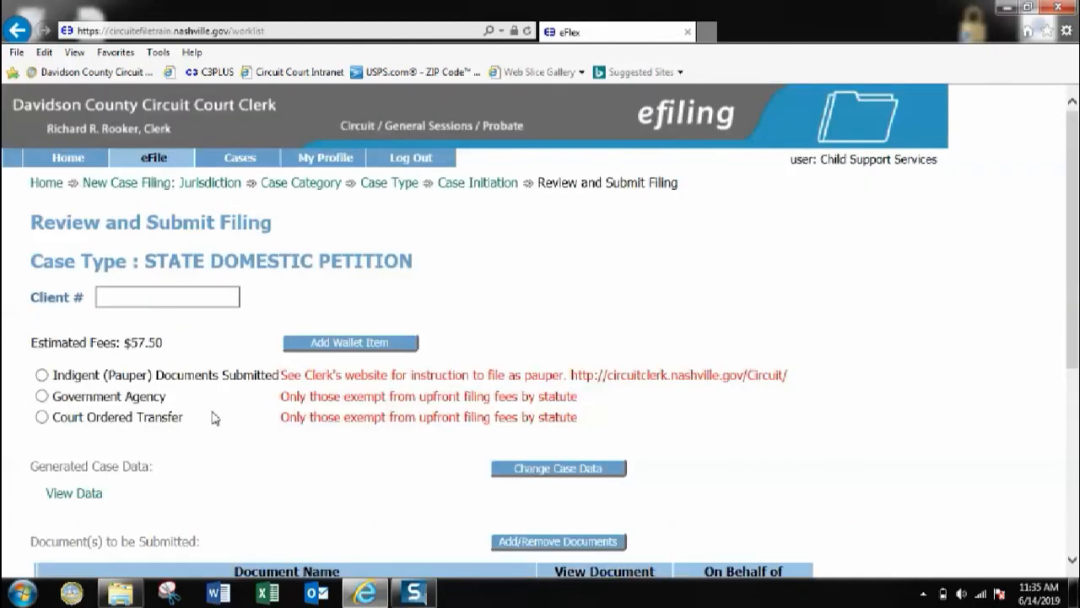
# Step: Select the Government Agency fee exemption and scroll to the Submit the Filing button
pyautogui.scroll(-2, 211, 419)
pyautogui.click(41, 322)
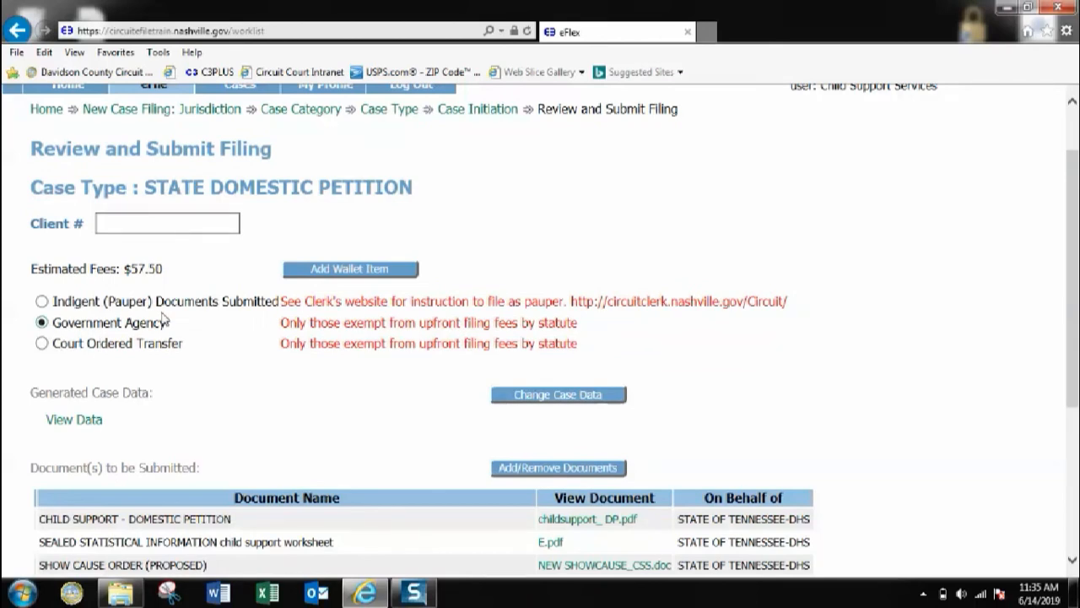
pyautogui.scroll(-5, 190, 309)
pyautogui.scroll(-1, 237, 303)
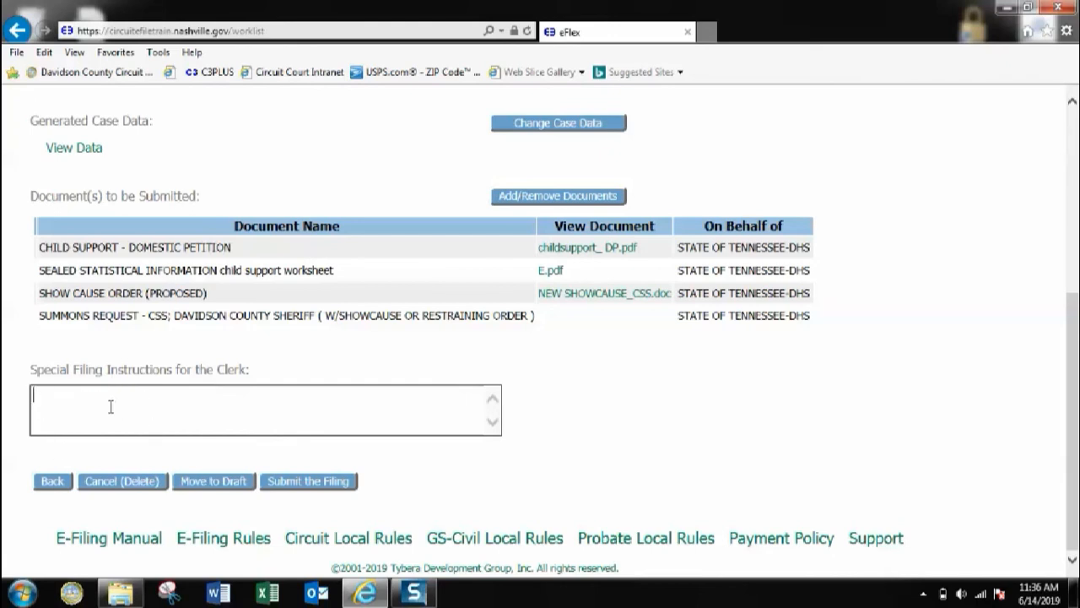
# Step: Submit the filing and acknowledge the 'Your submission is complete' message
pyautogui.click(323, 494)
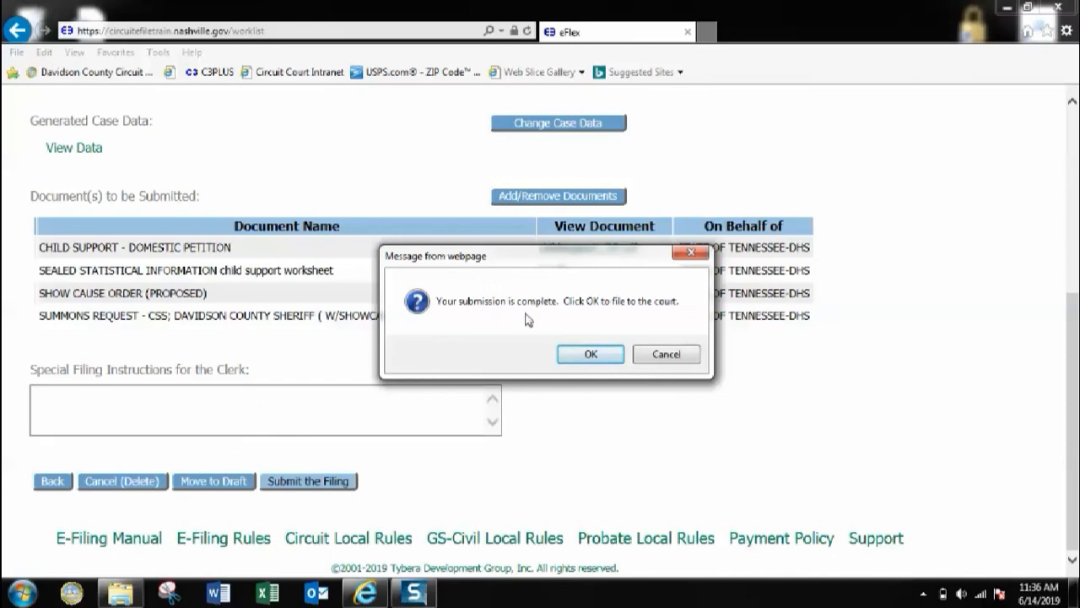
pyautogui.click(579, 368)
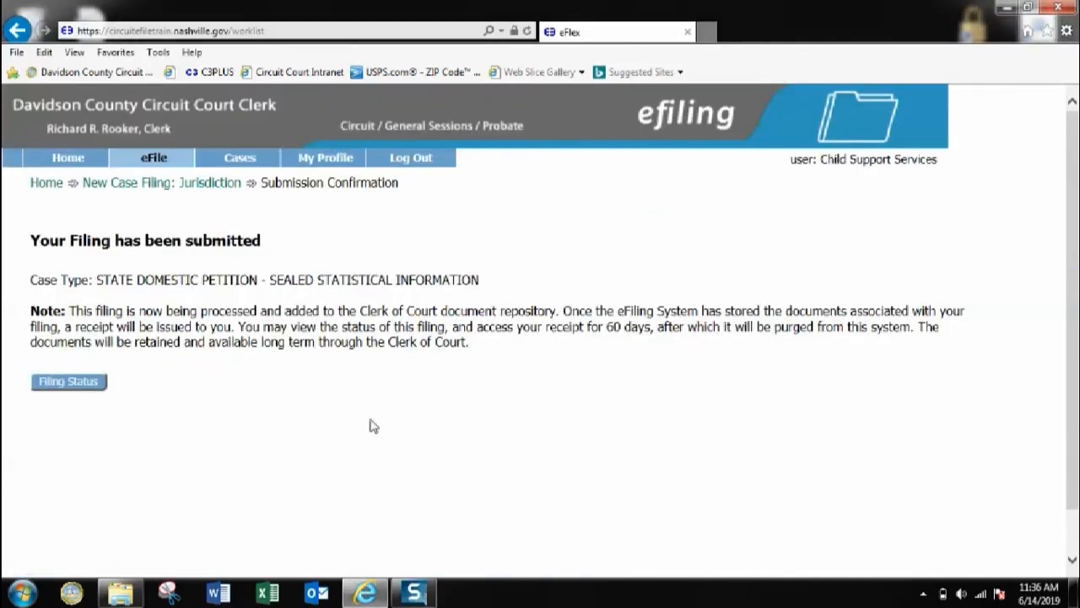